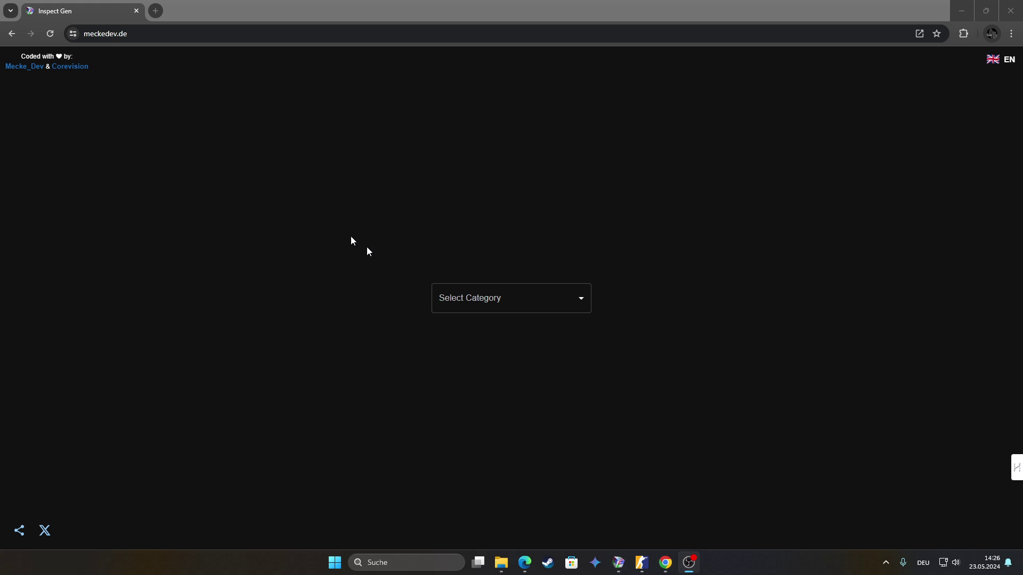
Step: Generate the collectible Semifinalist at DreamHack 2013 and open it in game
mouse_move(78, 74)
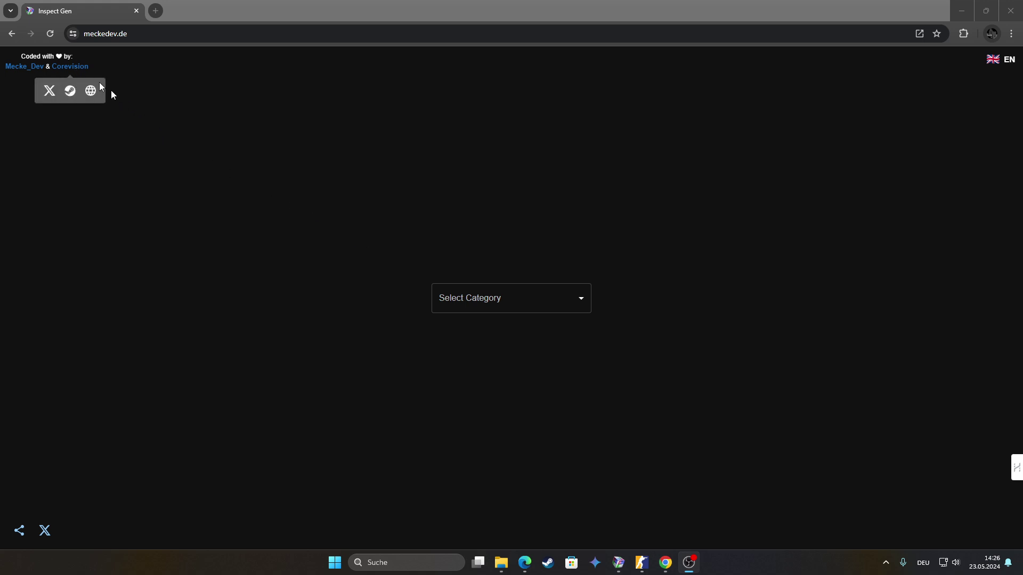
click(226, 157)
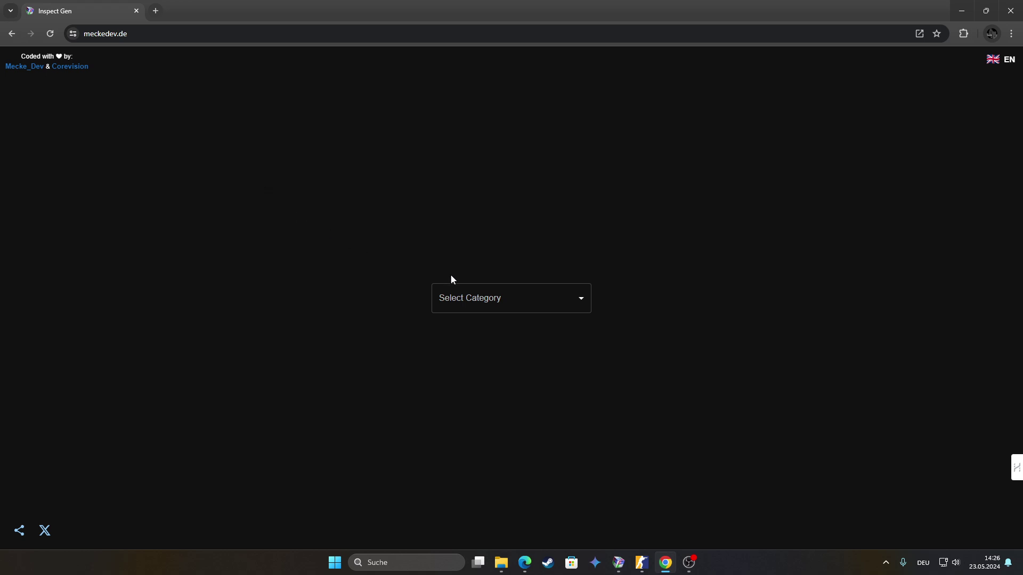
click(477, 292)
click(489, 352)
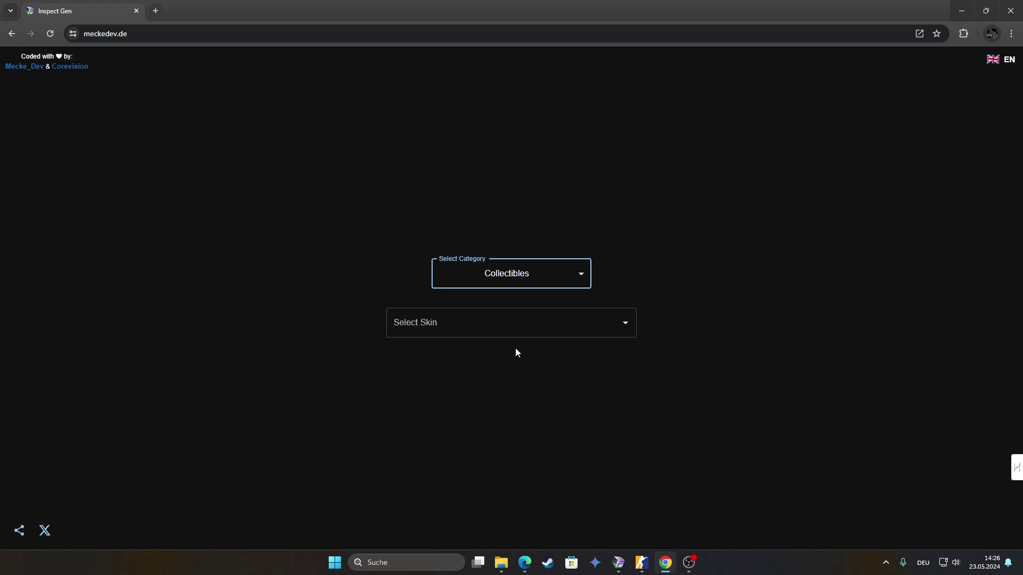
click(511, 333)
click(482, 412)
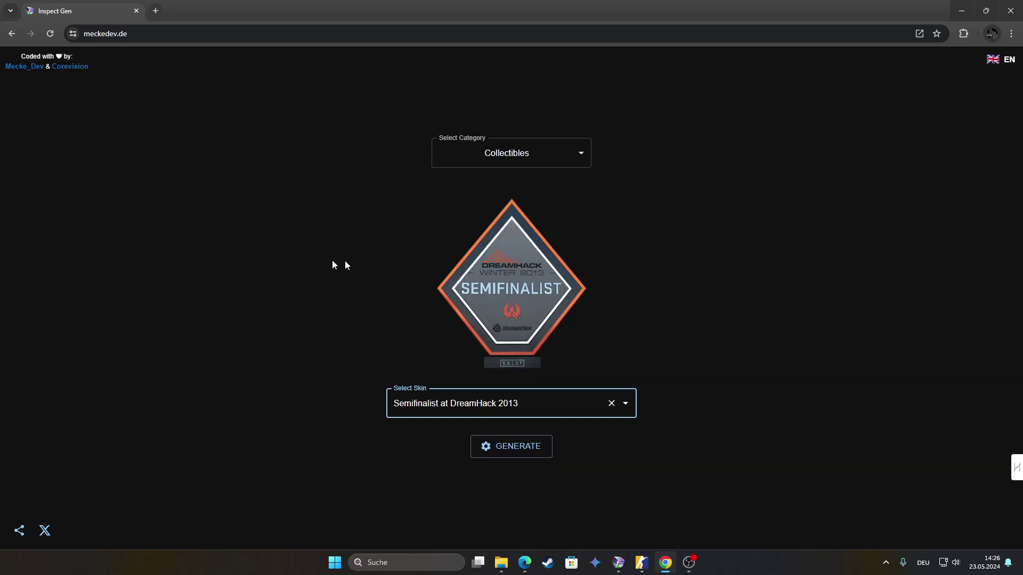
click(481, 449)
click(479, 451)
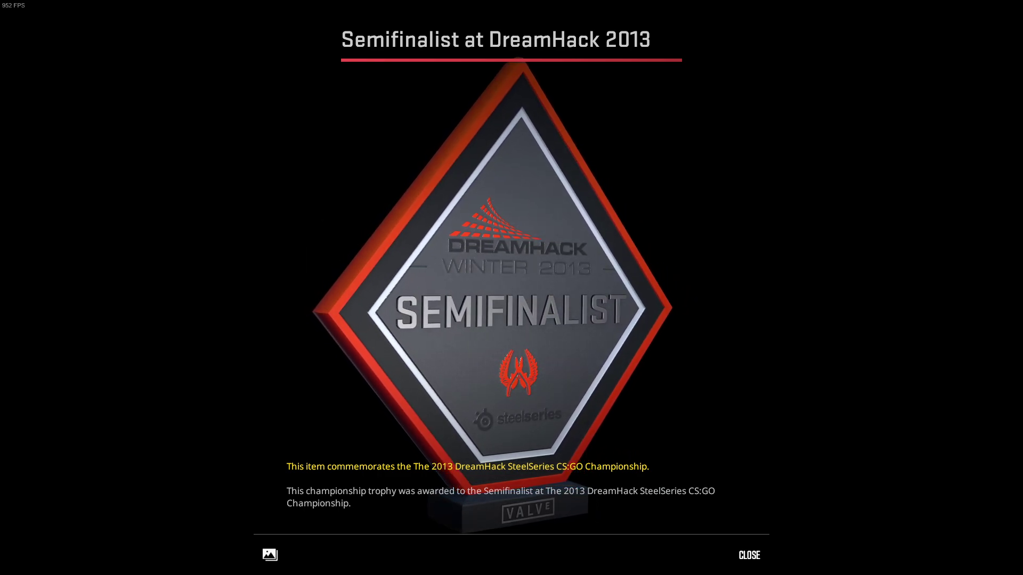
Step: Minimize the Edge window and switch from the game back to the generator page in Chrome
key(alt+Tab)
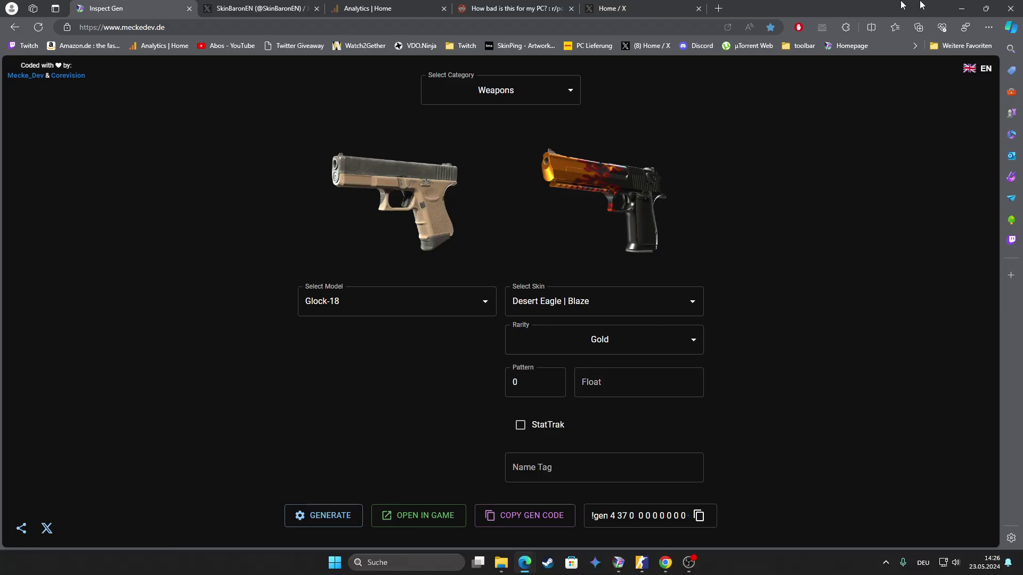
click(962, 8)
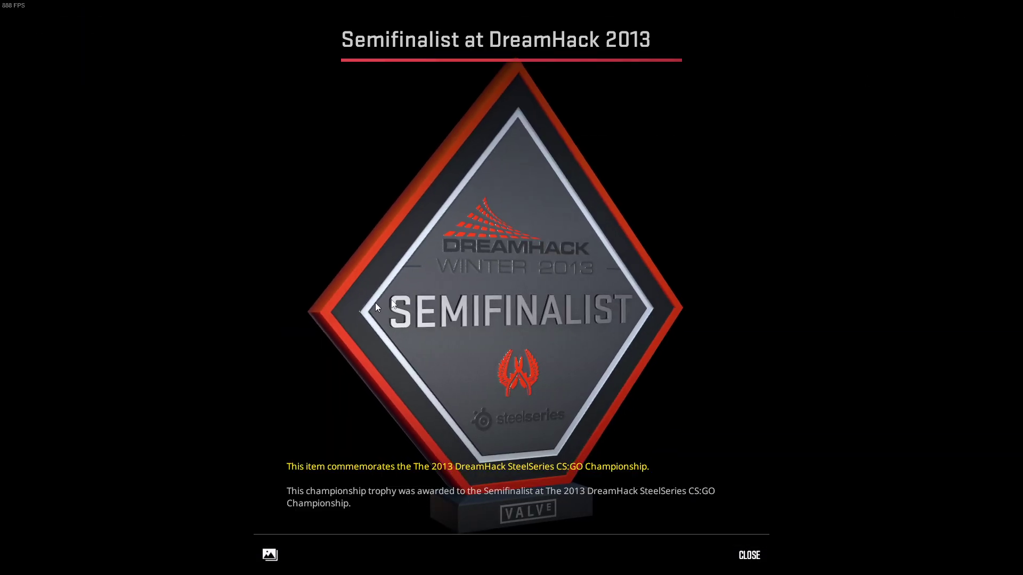
key(alt+Tab)
drag(566, 86, 385, 52)
click(666, 564)
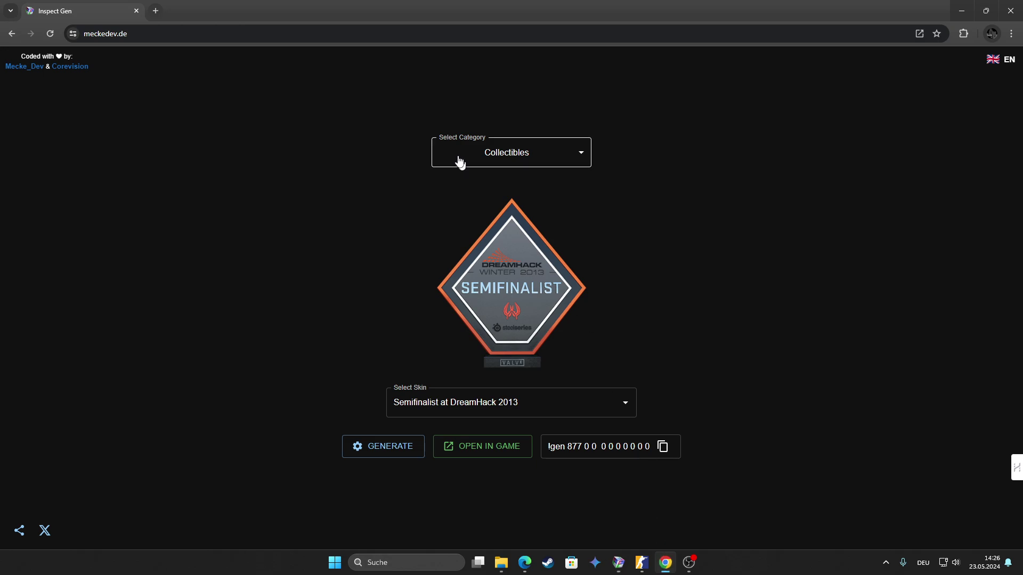
Step: Switch to the standalone CS2 Inspect Generator app, minimize Chrome and move the app window aside so the game preview shows
click(919, 37)
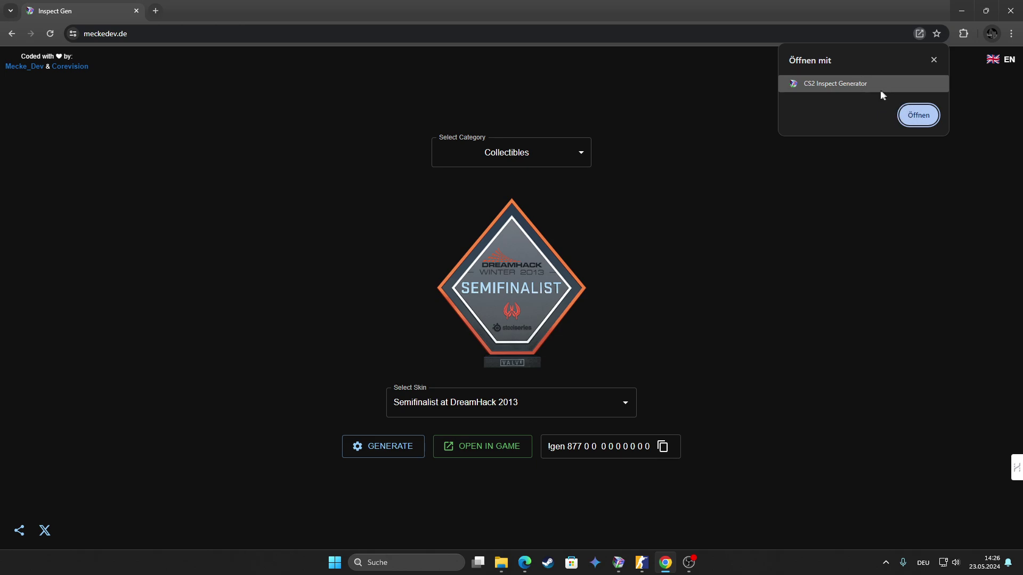
click(825, 232)
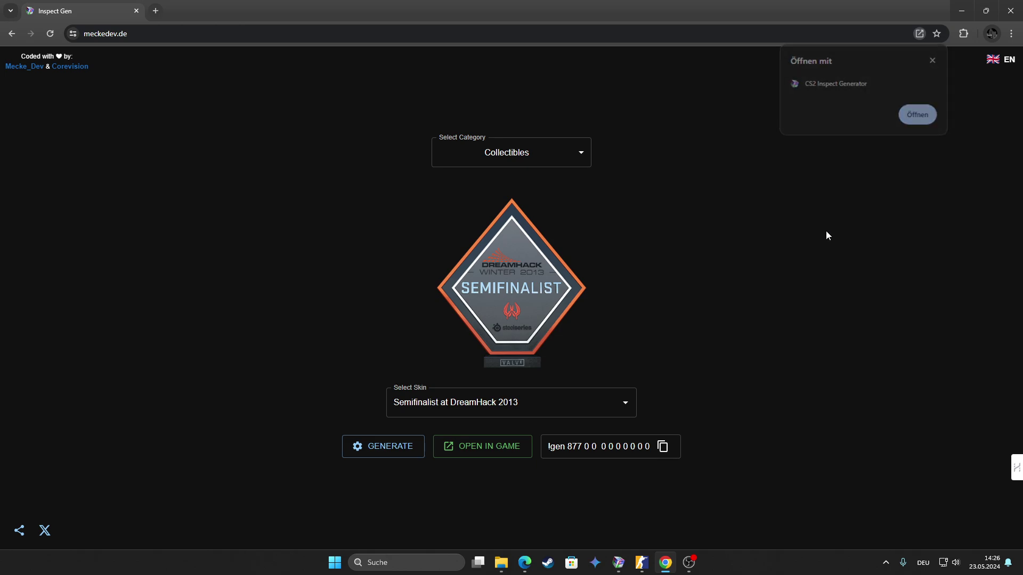
click(621, 566)
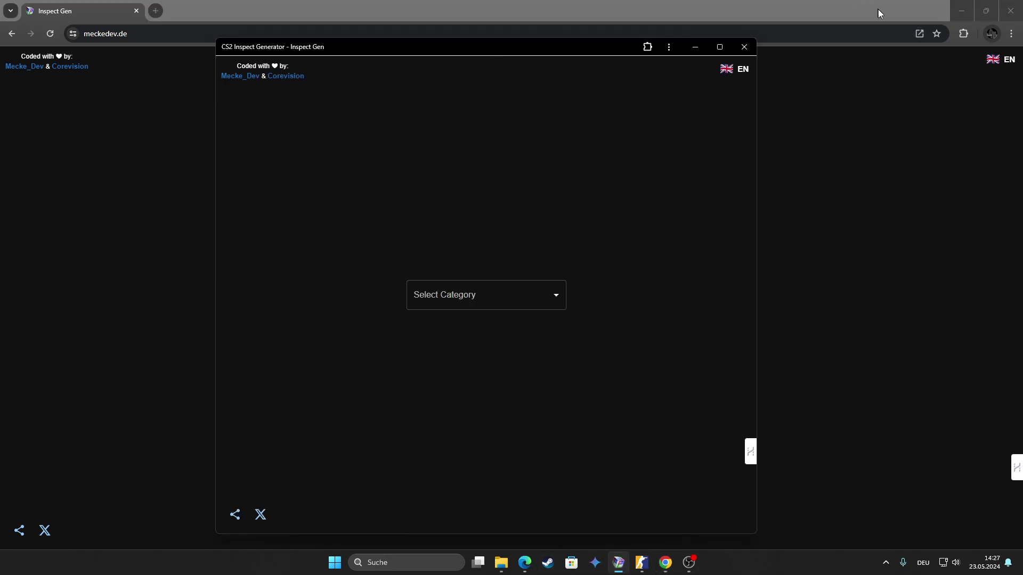
click(961, 11)
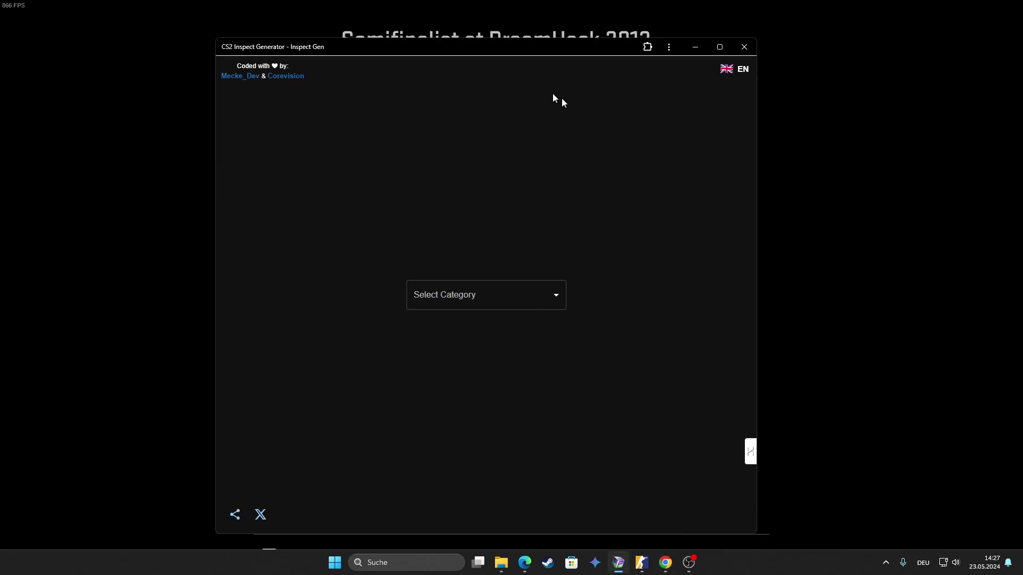
drag(502, 52, 690, 32)
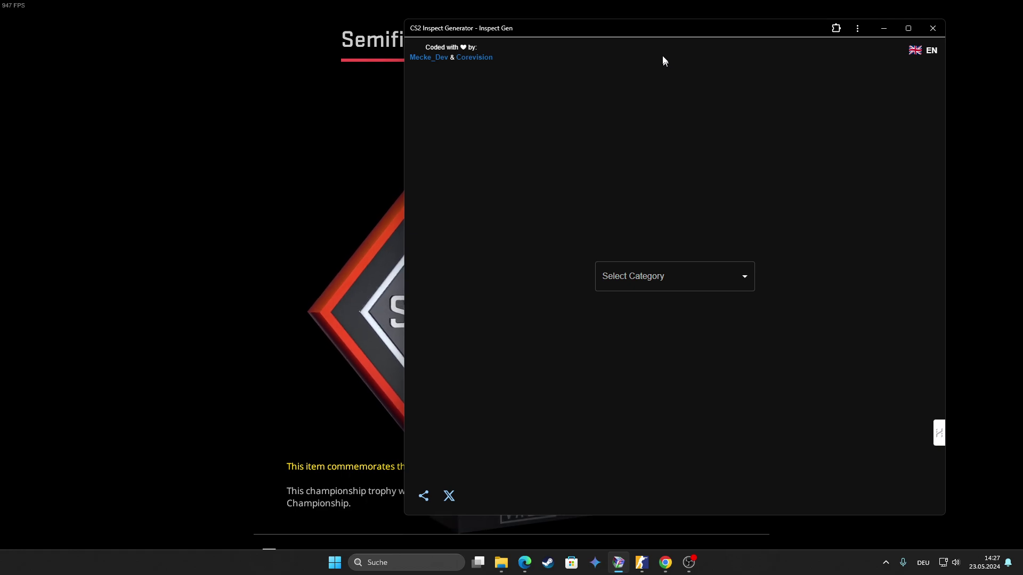
drag(654, 32, 708, 36)
Step: Generate the patch Welcome to the Clutch from the Patches category and open it in game
click(752, 287)
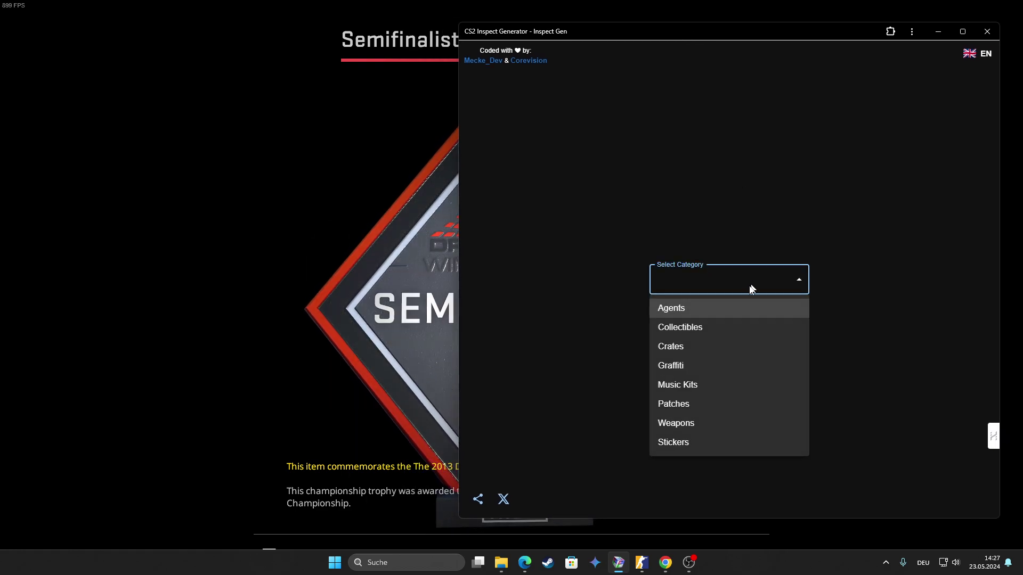
click(698, 405)
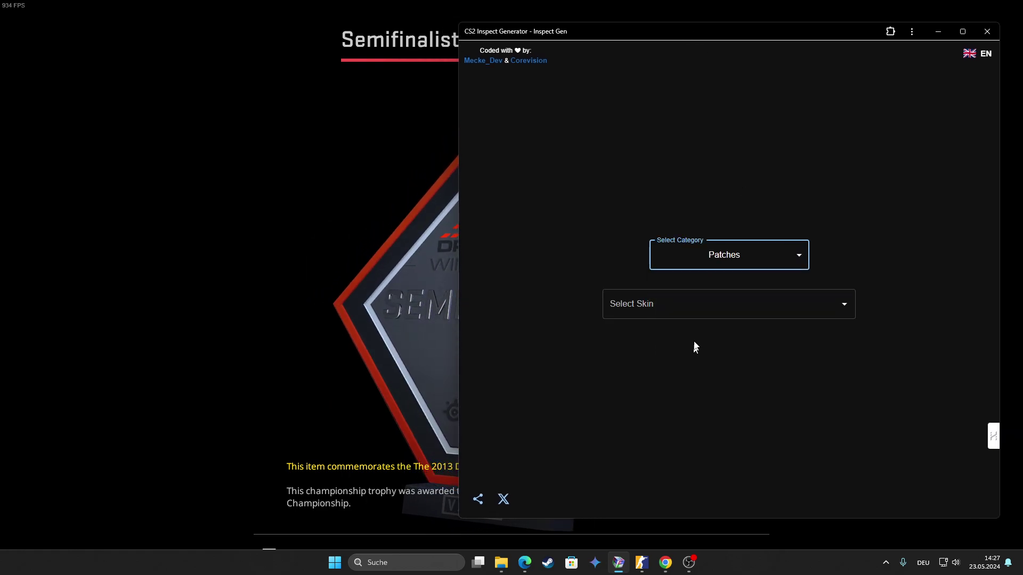
click(698, 390)
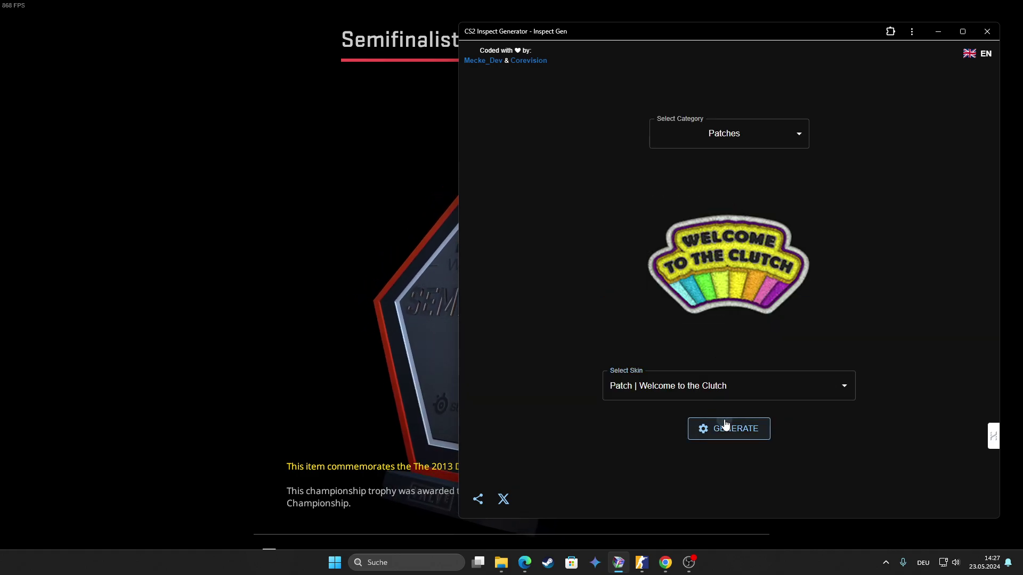
click(720, 427)
click(683, 438)
Step: Generate a Five-SeveN weapon with the Desert Eagle | Hypnotic skin, open it in game and rotate it to inspect its side
drag(612, 37, 587, 39)
click(701, 144)
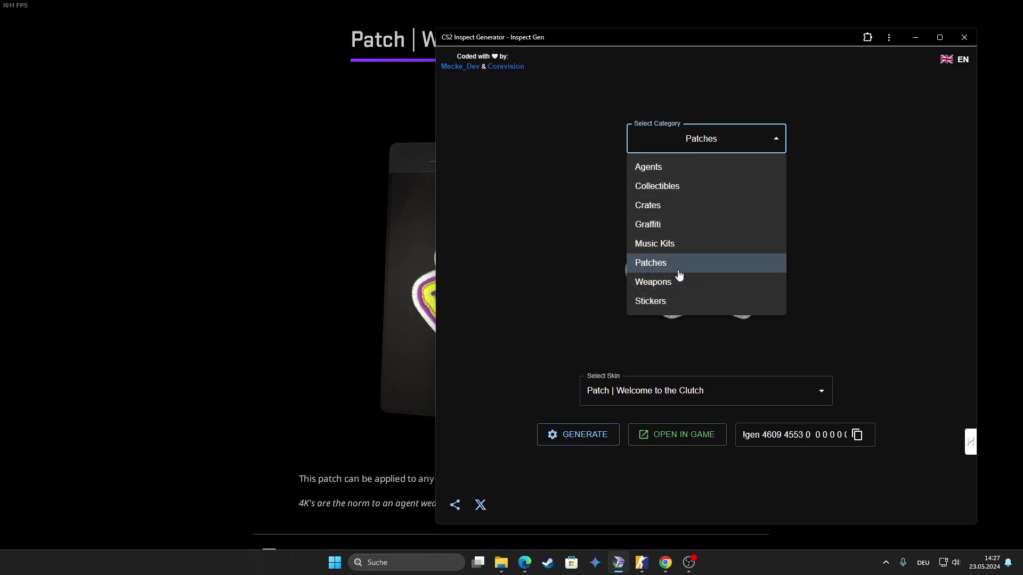
click(675, 285)
click(685, 304)
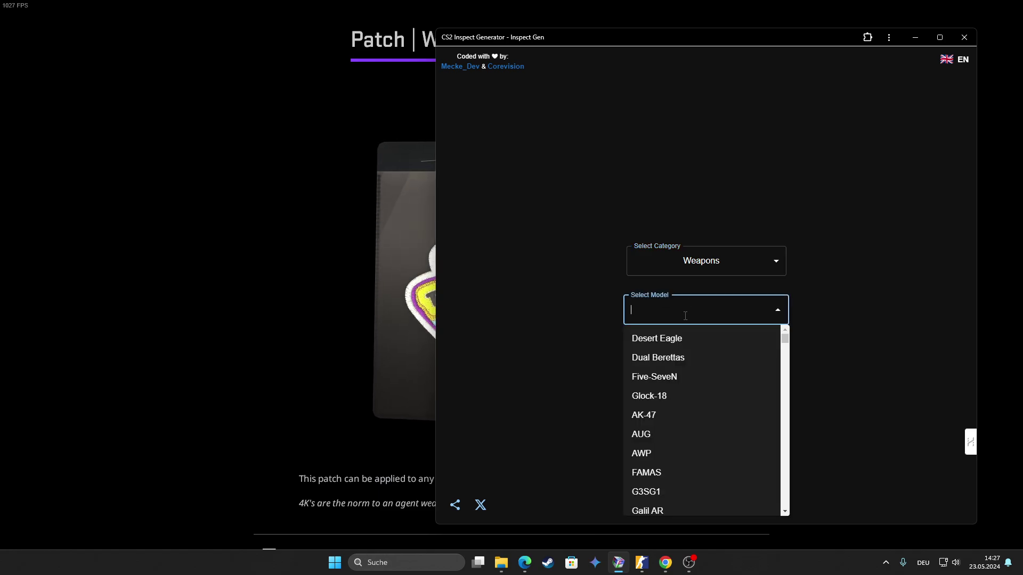
click(685, 377)
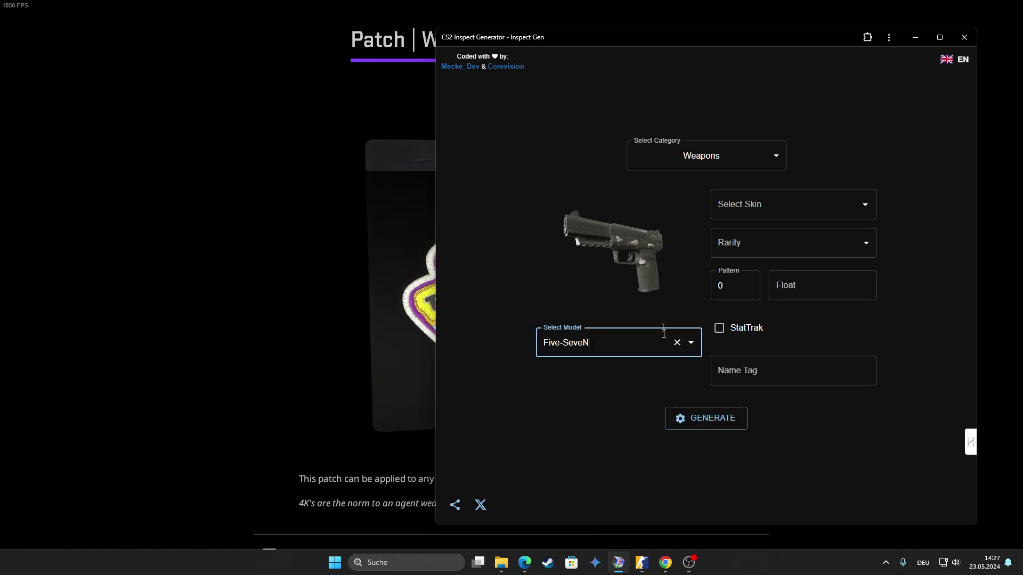
click(751, 203)
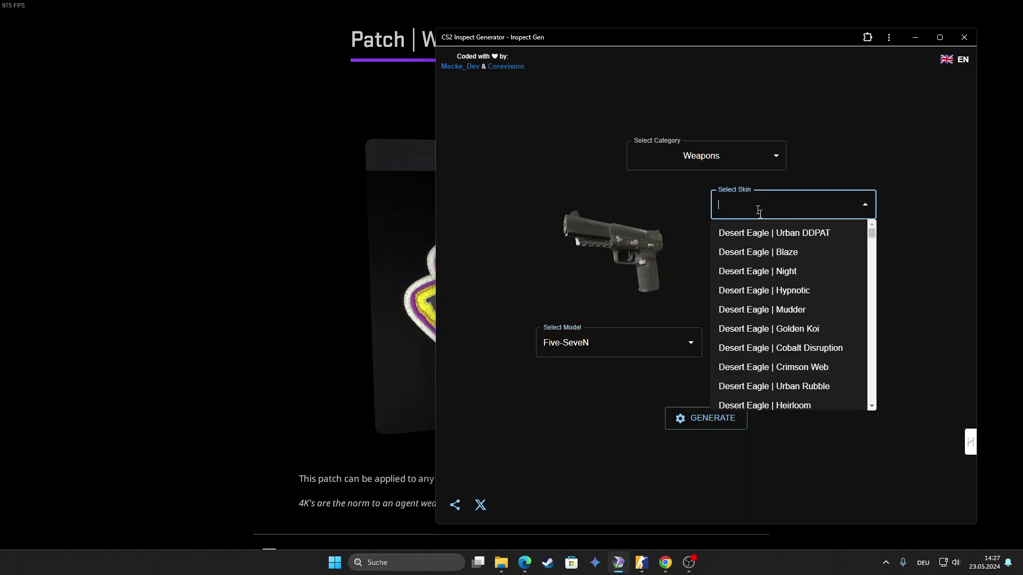
click(813, 293)
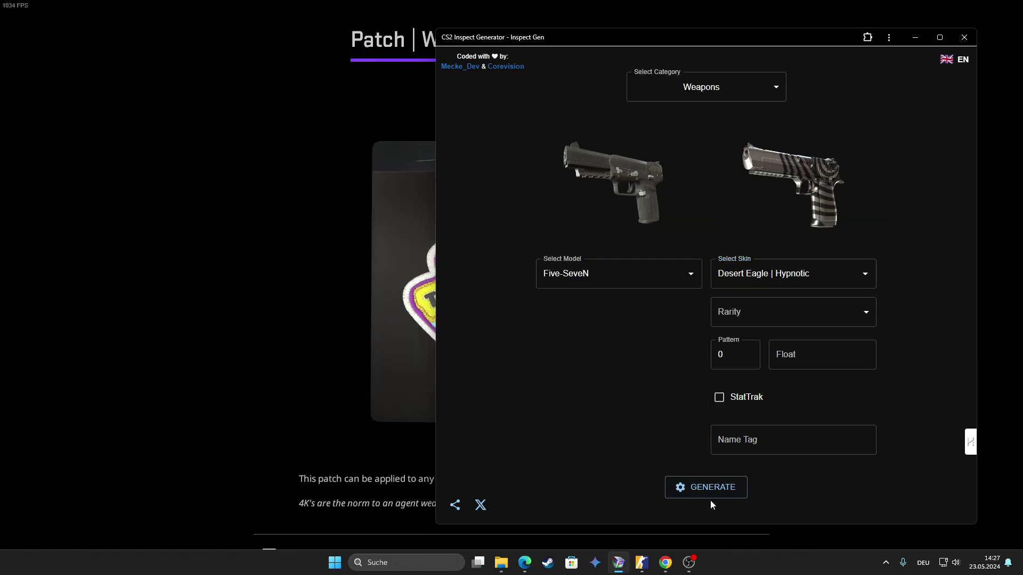
click(687, 489)
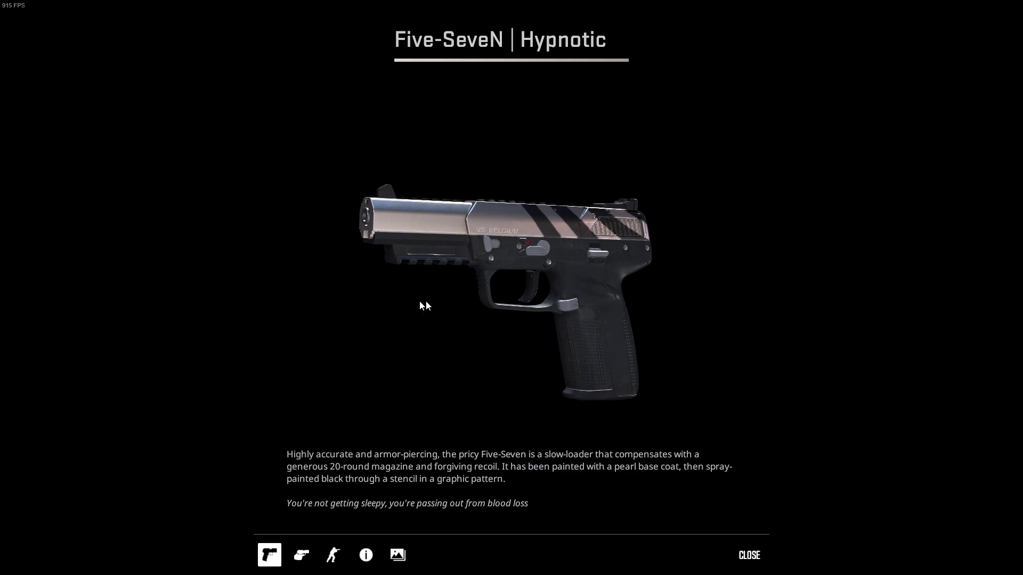
drag(421, 302, 337, 291)
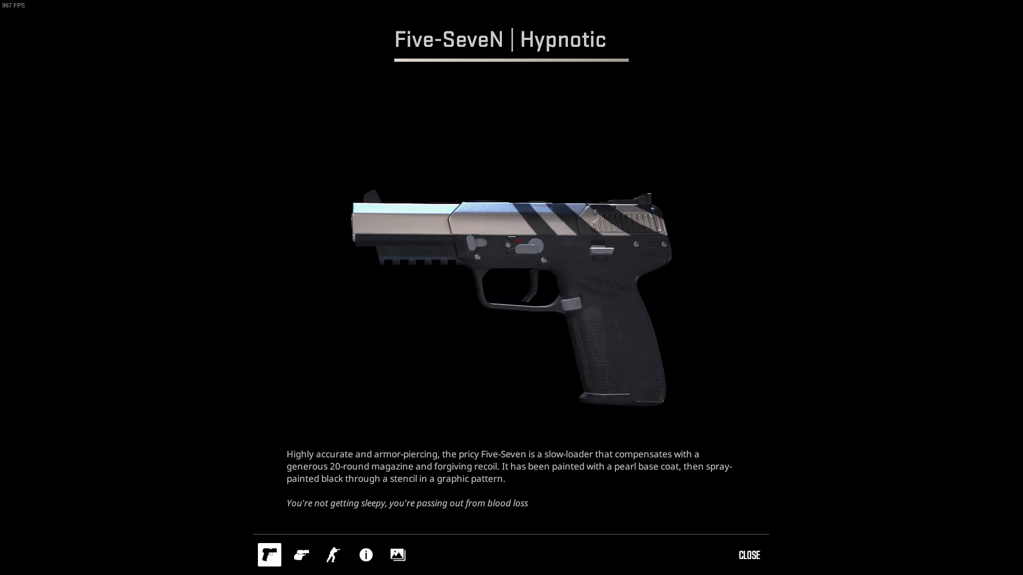
Step: Enable StatTrak and set the pattern to 232 for the Five-SeveN, and open the regenerated weapon in game
key(alt+Tab)
drag(714, 110, 648, 69)
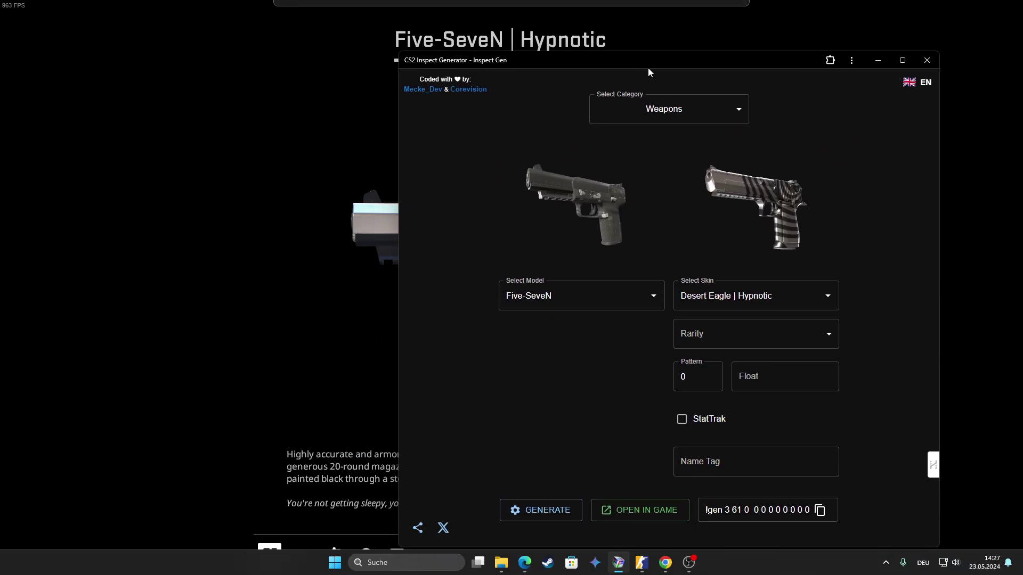
click(682, 420)
double_click(687, 377)
text(232)
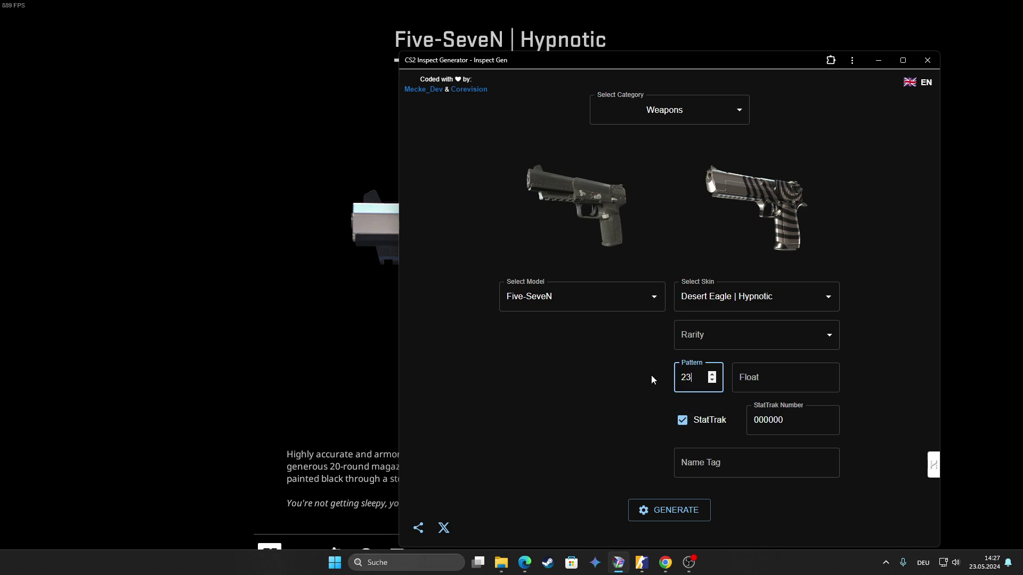
click(685, 507)
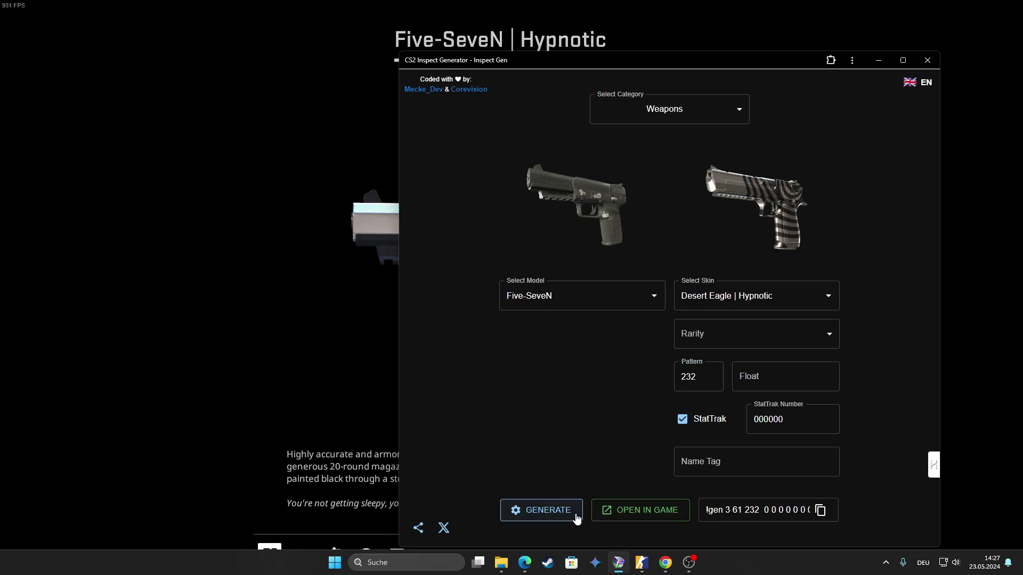
click(633, 509)
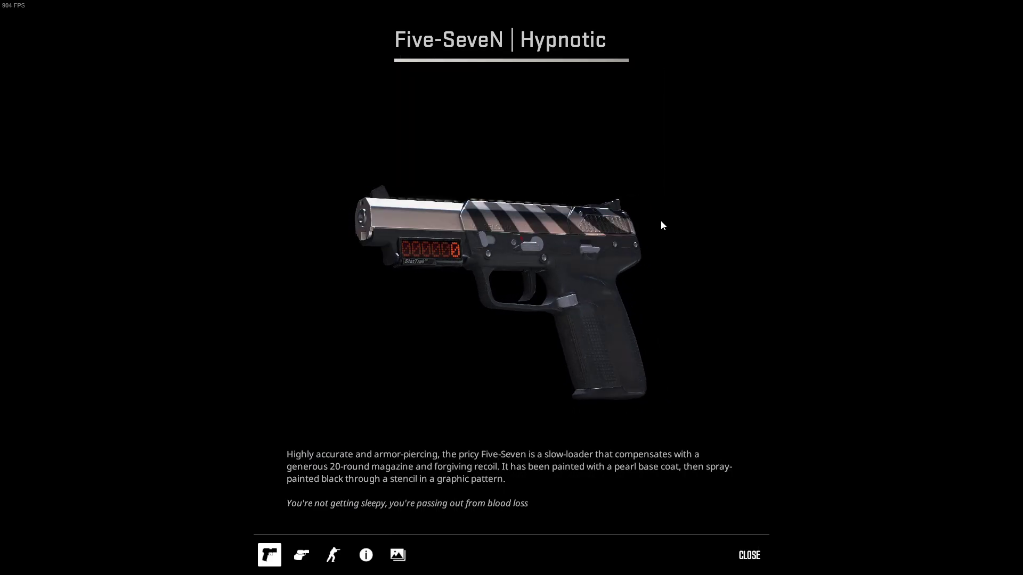
Step: Return to the generator, generate Sticker | Shooter (Foil) from the Stickers category and open it in game
key(alt+Tab)
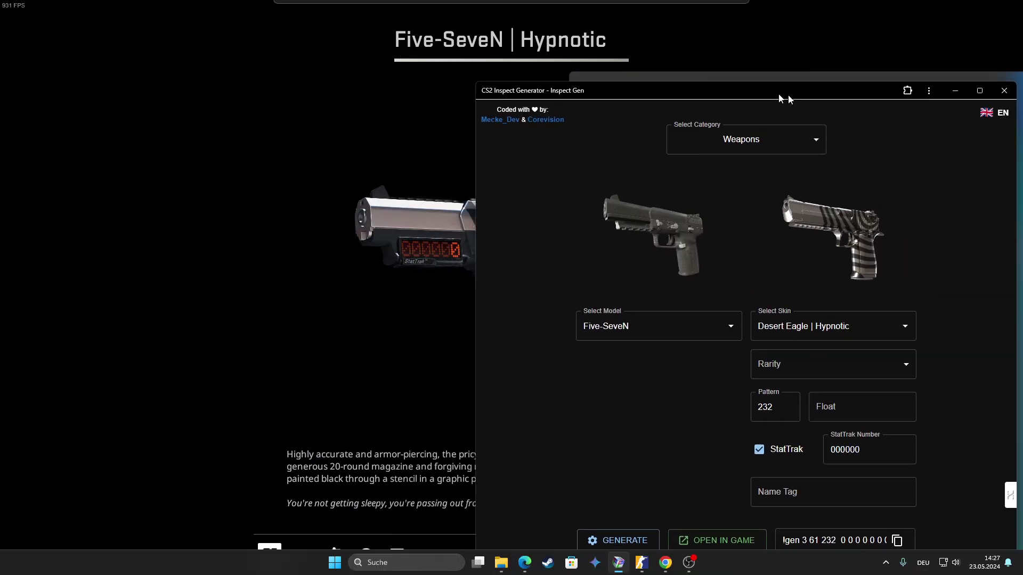
drag(778, 96, 657, 64)
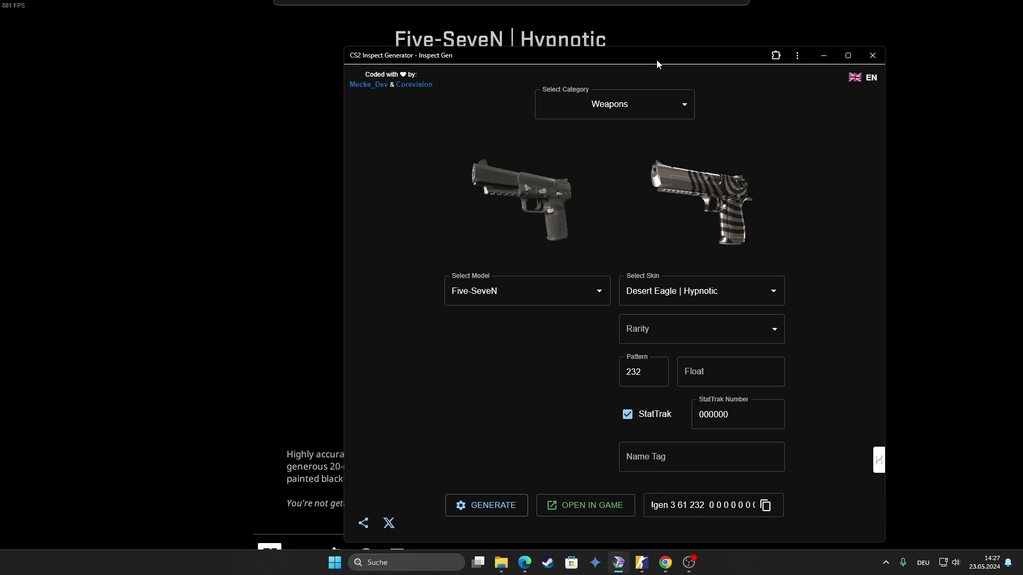
click(612, 103)
click(599, 266)
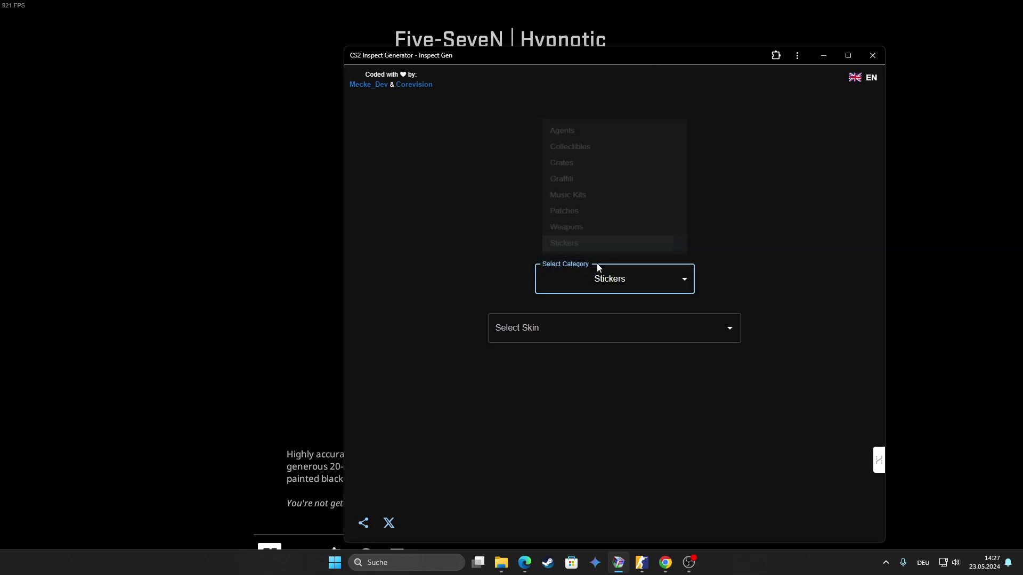
click(597, 325)
scroll(585, 369, down, 3)
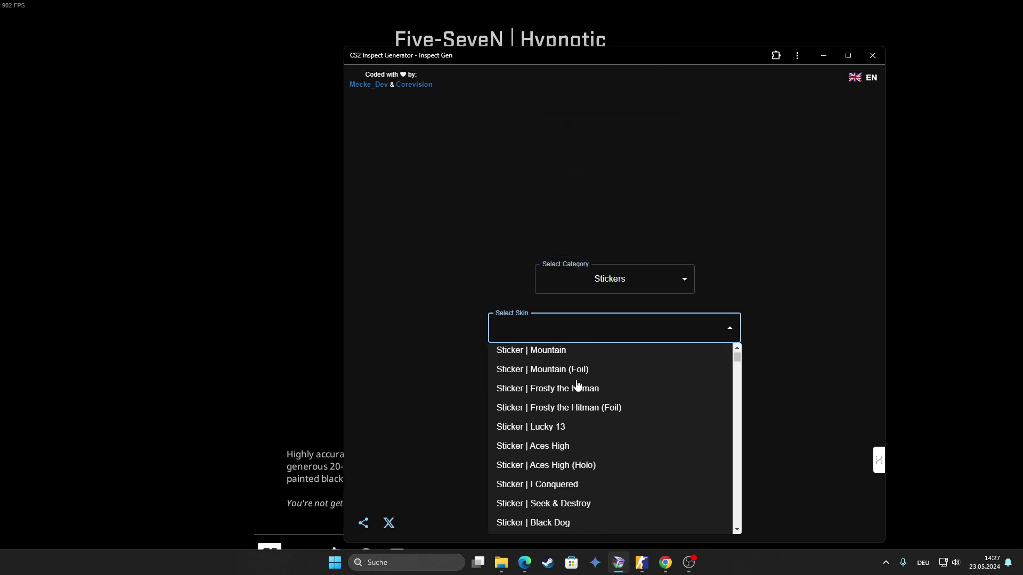
scroll(578, 392, up, 3)
click(576, 376)
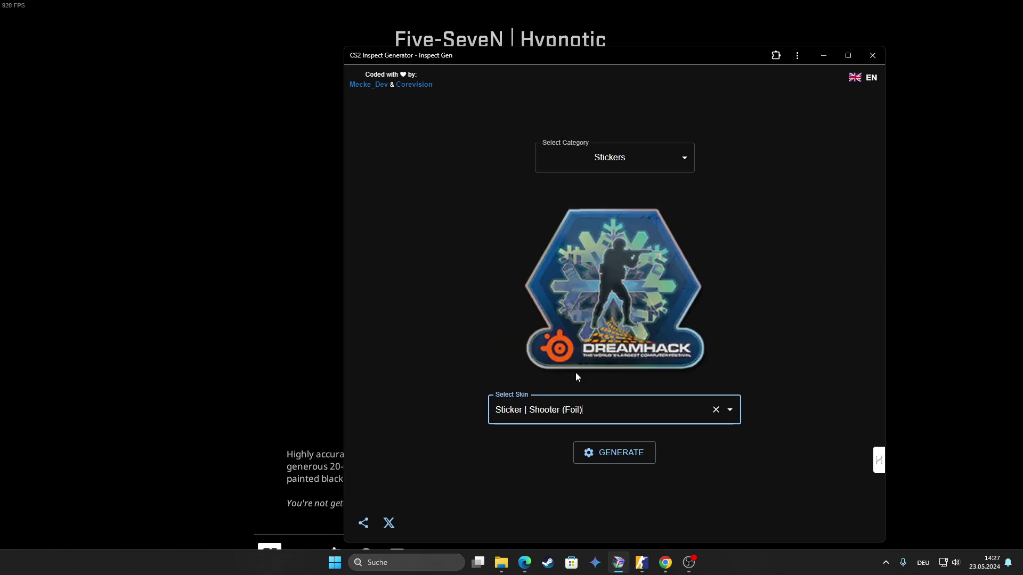
click(619, 453)
click(567, 455)
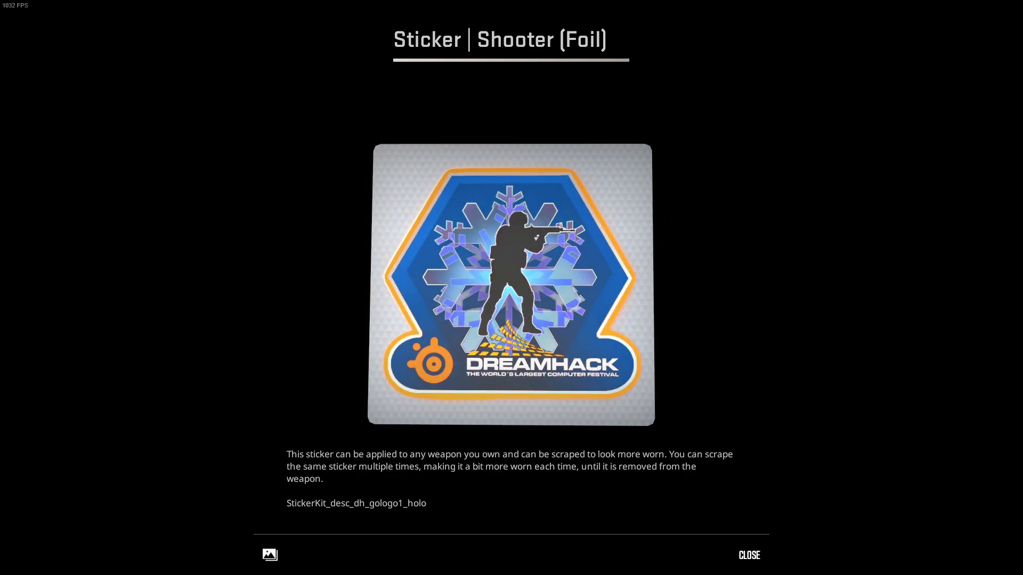
Step: Return to the generator, generate Sealed Graffiti | Ivette from the Graffiti category and open it in game
key(alt+Tab)
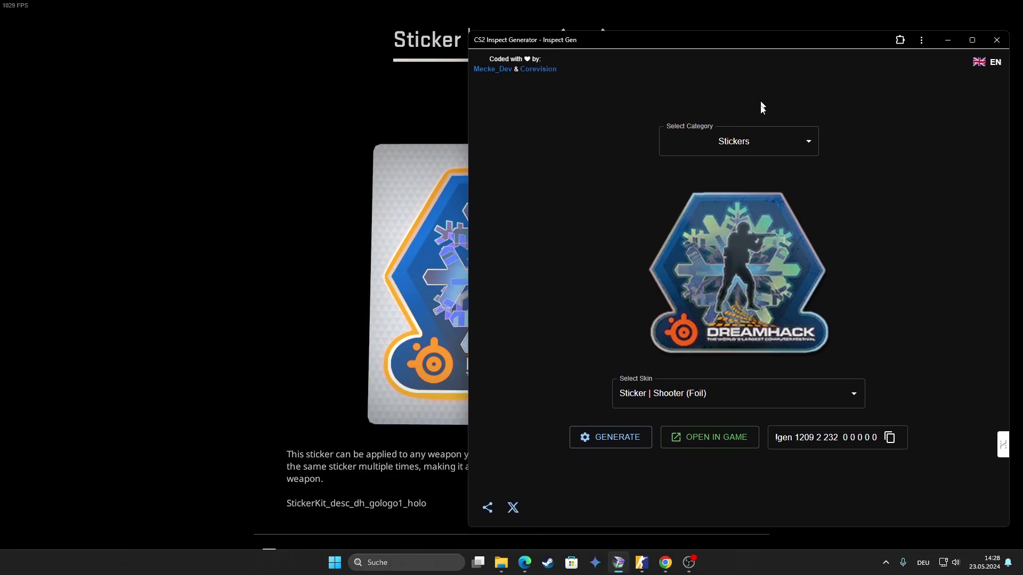
click(753, 152)
click(714, 227)
click(692, 312)
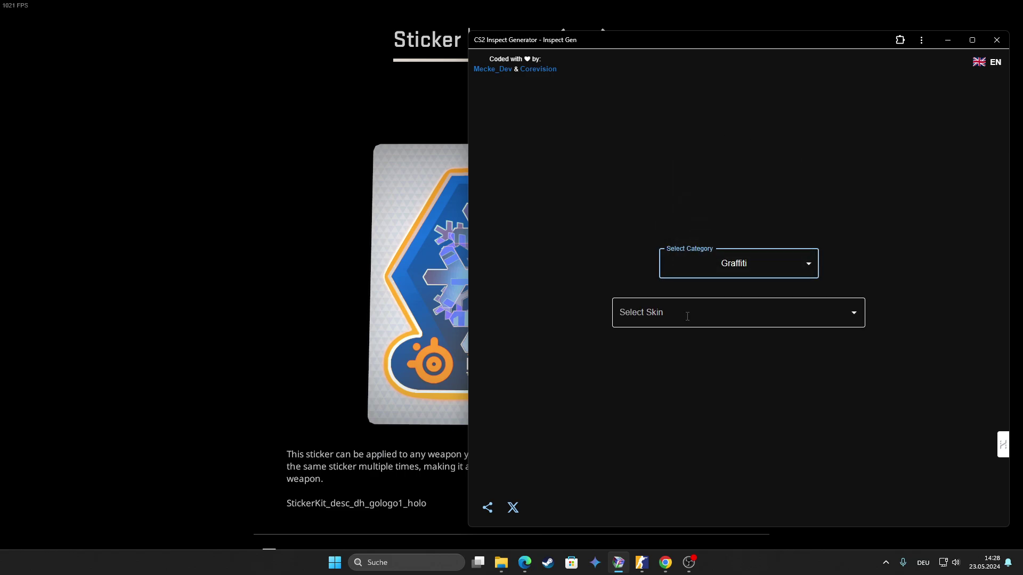
click(707, 437)
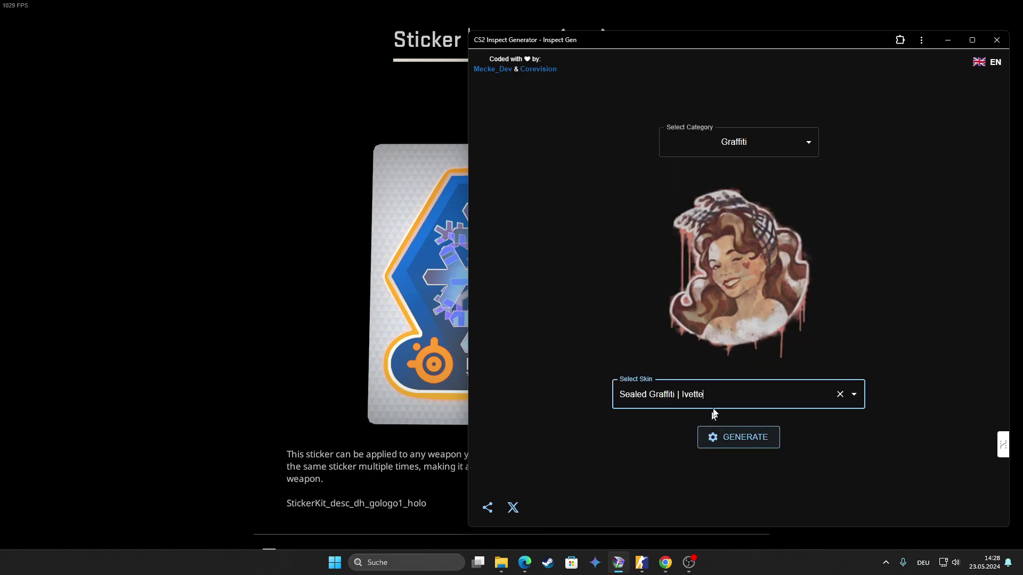
click(731, 441)
click(676, 447)
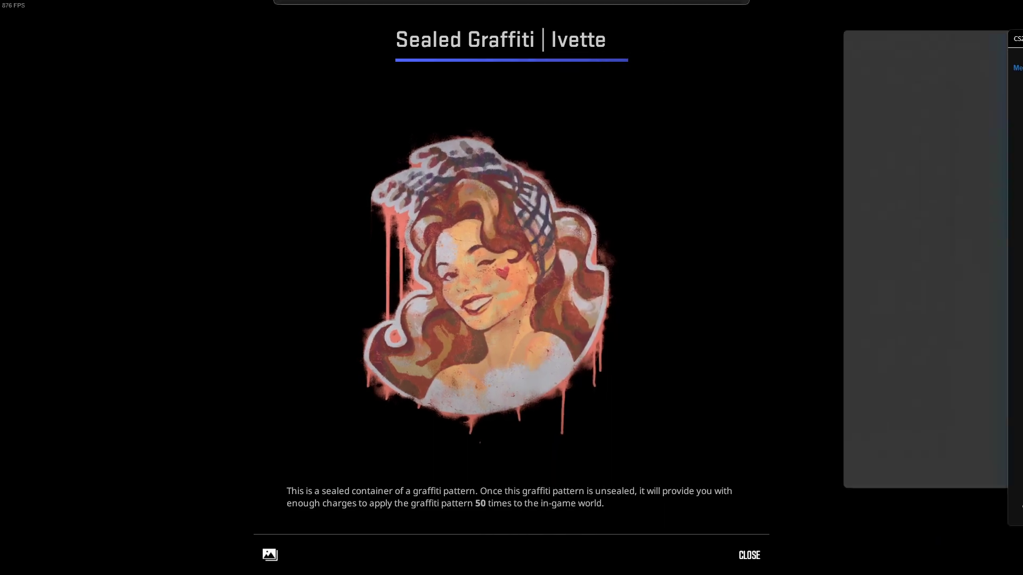
Step: Switch back to the generator, generate the Tablet model from the Weapons category, open it in game and inspect it
key(alt+Tab)
drag(754, 39, 694, 31)
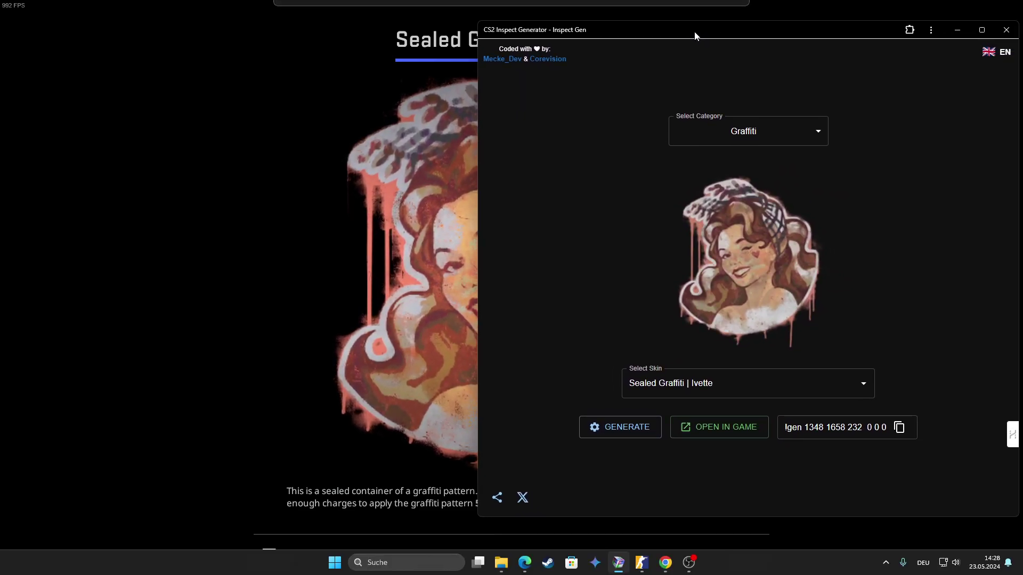
click(772, 134)
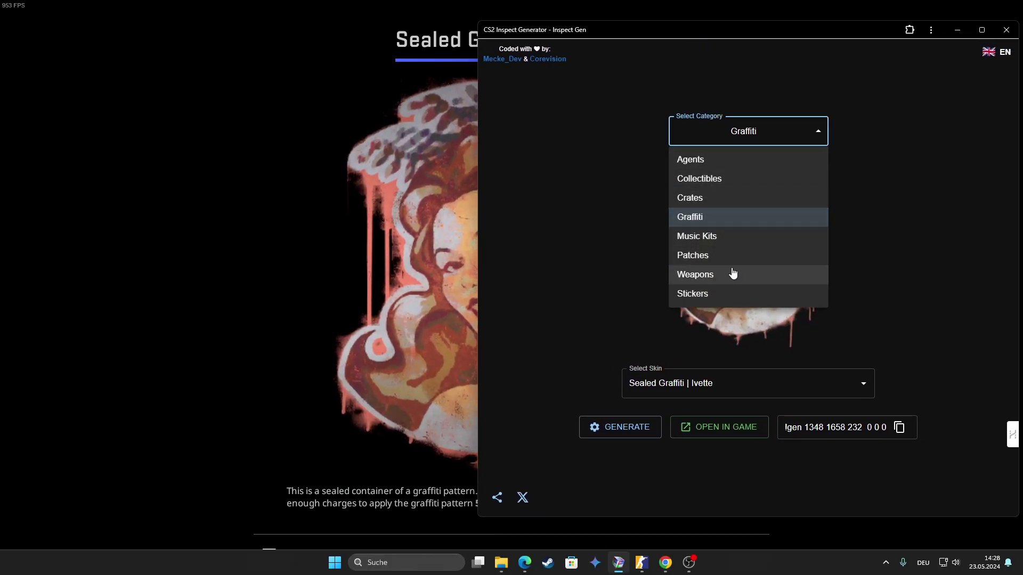
click(727, 278)
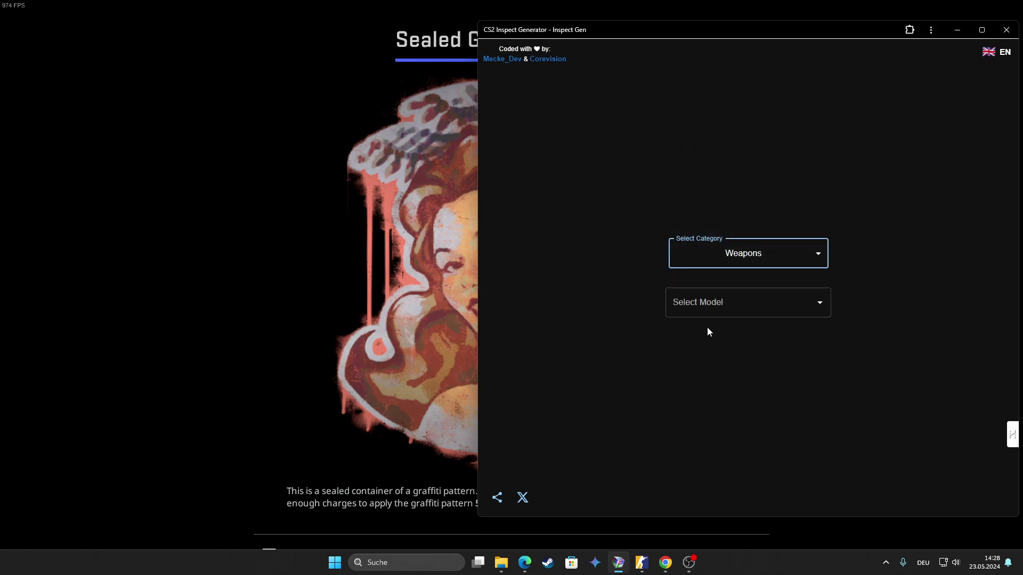
click(704, 301)
text(tablet)
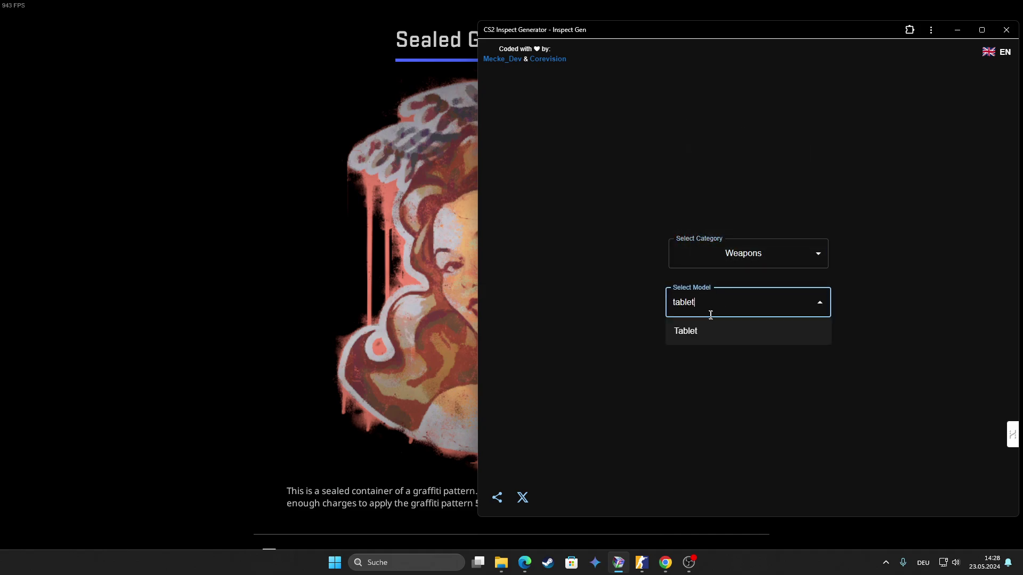
click(719, 333)
click(743, 411)
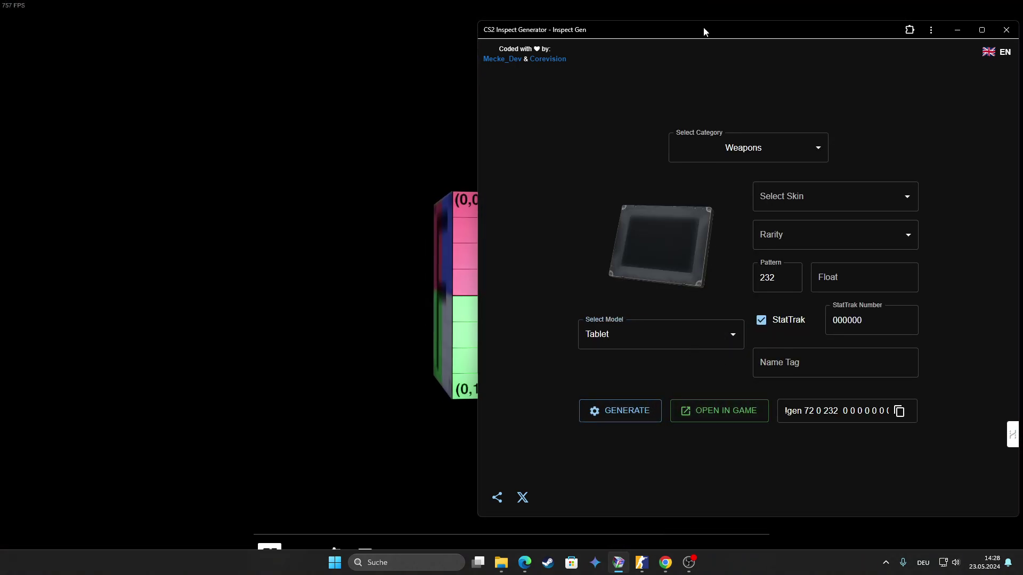
drag(704, 30, 1017, 22)
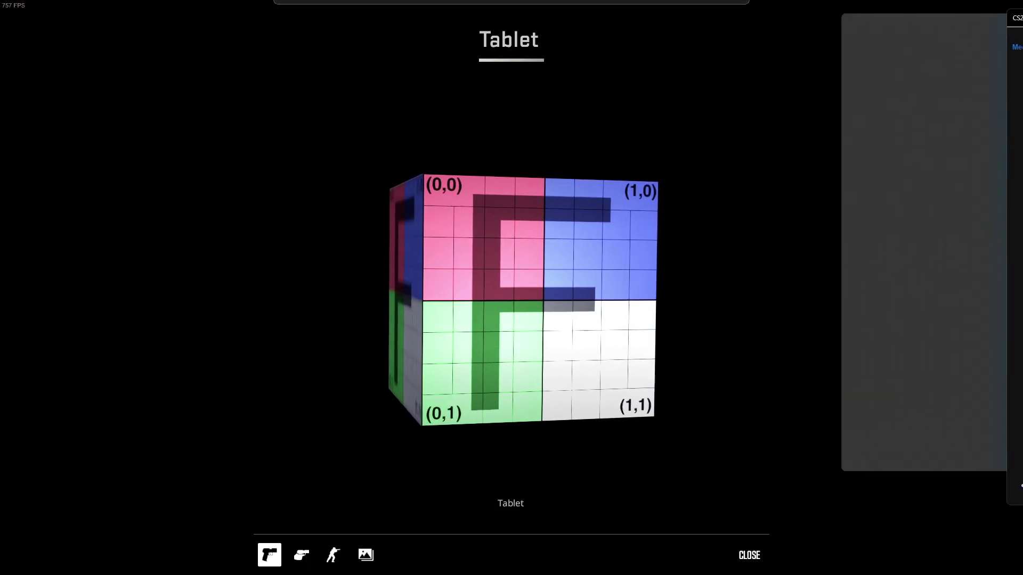
drag(822, 171, 433, 332)
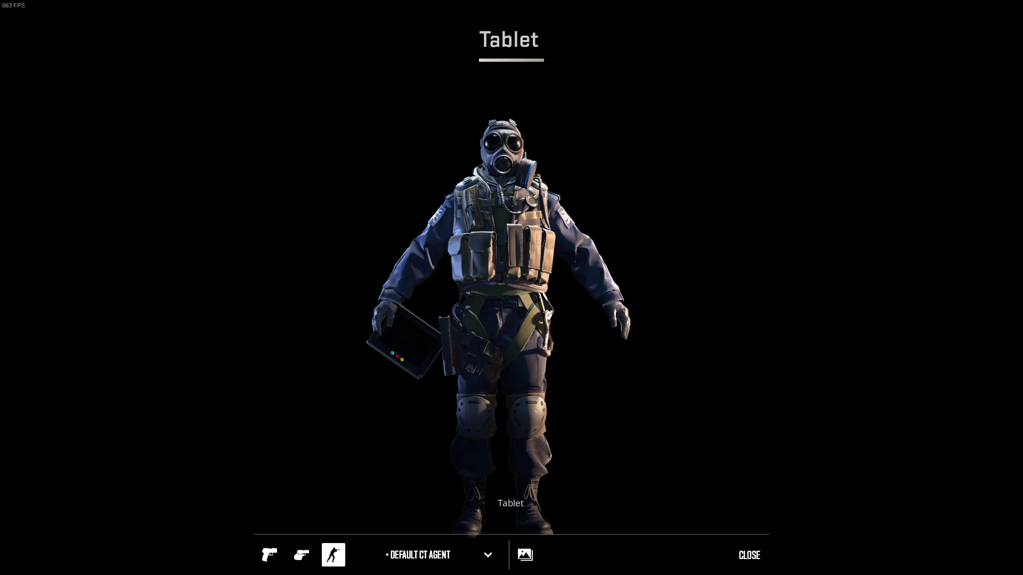
Step: Go back to the generator, generate the StatTrak version of The 8-Bit Kit from the Music Kits category and open it in game
key(alt+Tab)
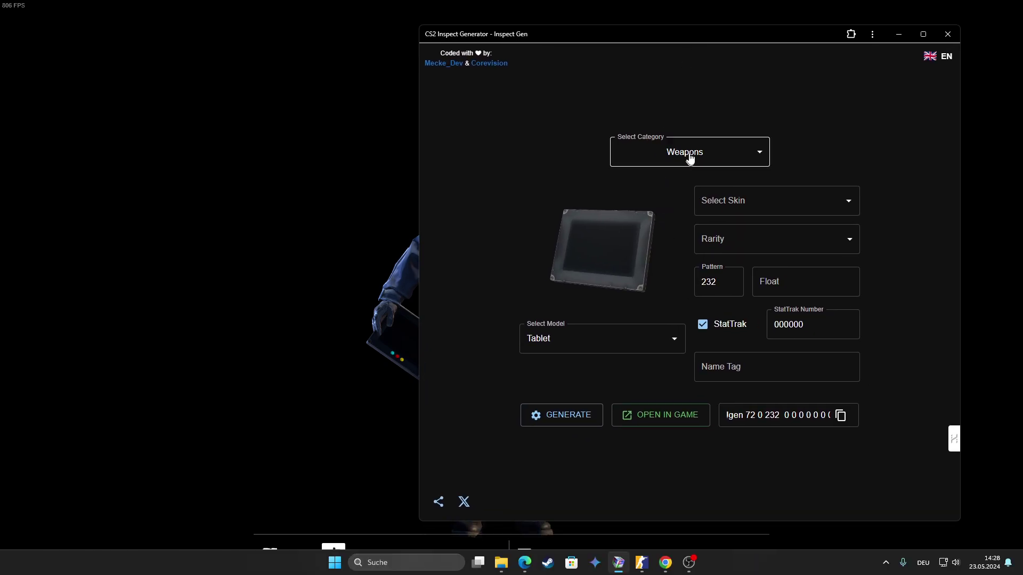
click(689, 159)
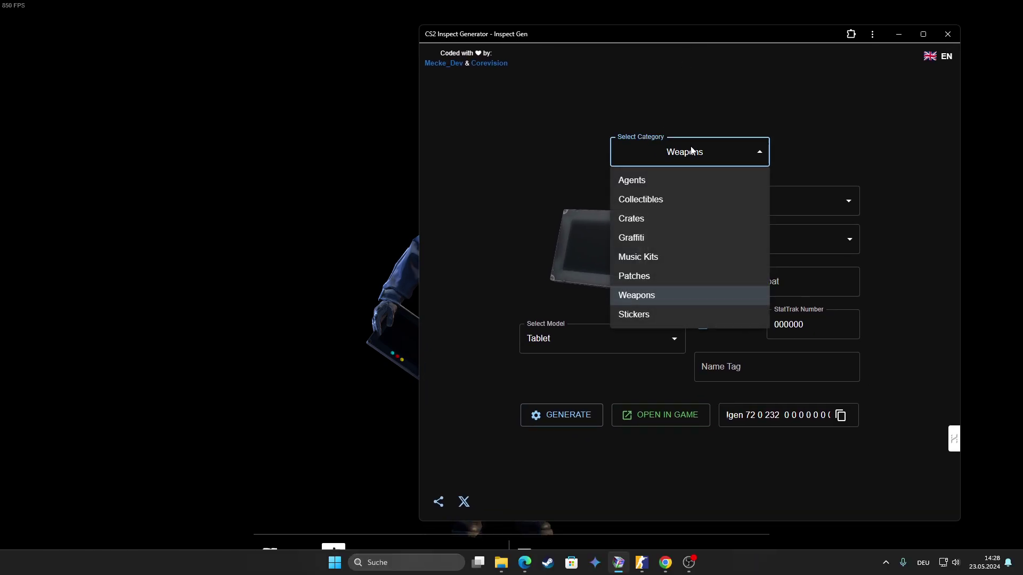
click(677, 258)
click(650, 307)
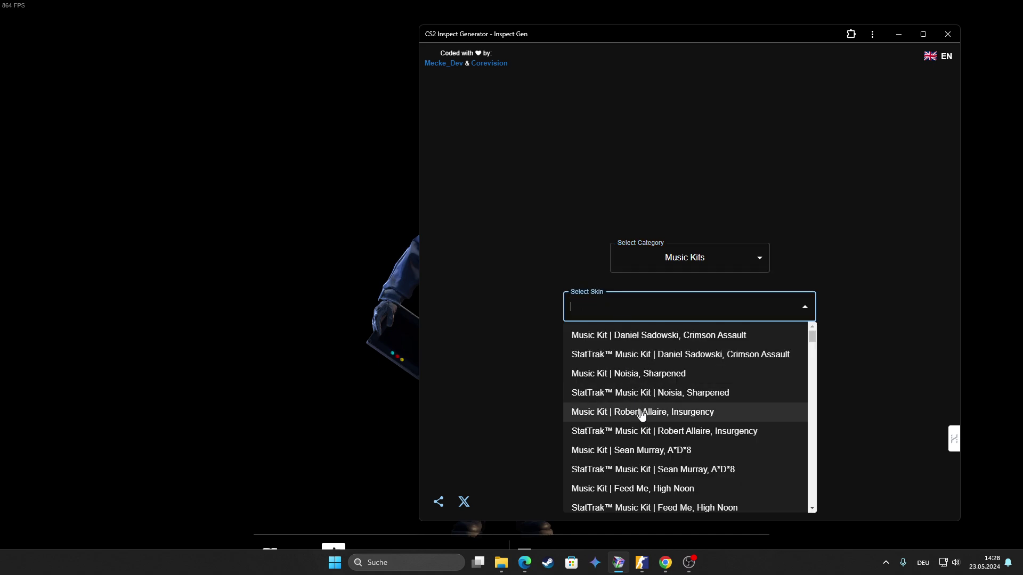
scroll(645, 415, down, 7)
scroll(648, 416, down, 5)
click(646, 414)
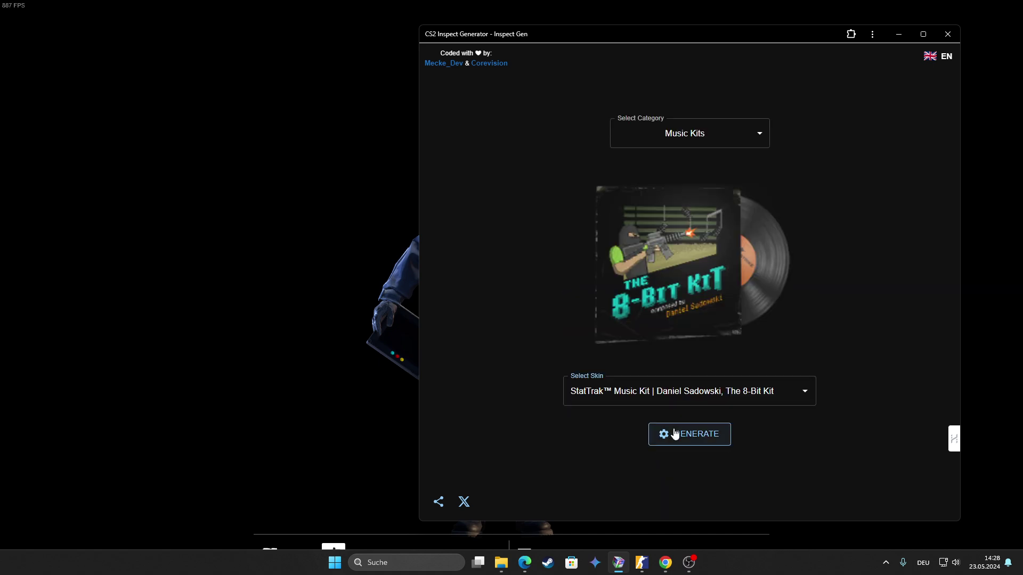
click(662, 434)
click(675, 440)
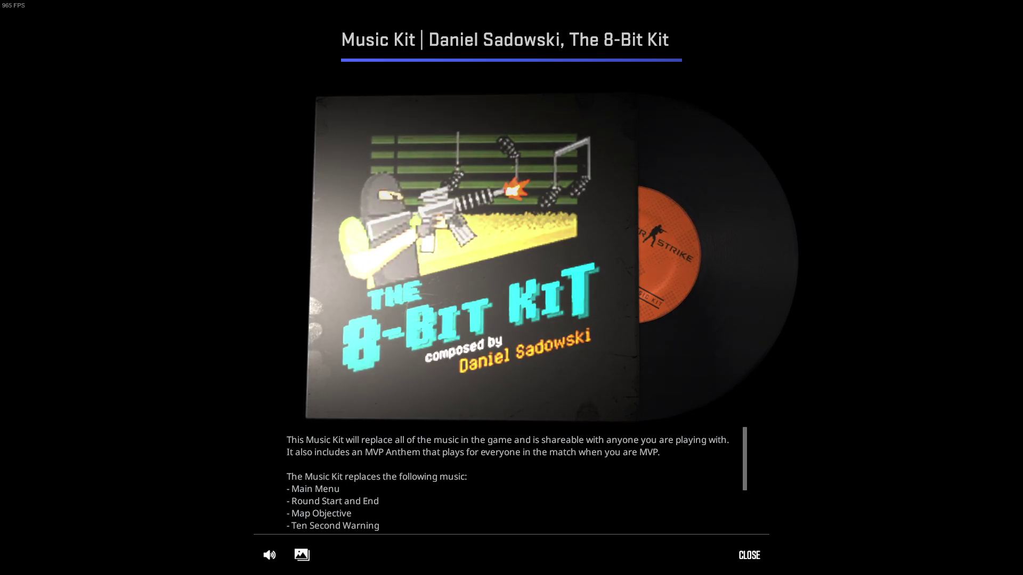
Step: Return to the generator and generate a Glock-18 weapon with the AK-47 | Case Hardened skin
key(alt+Tab)
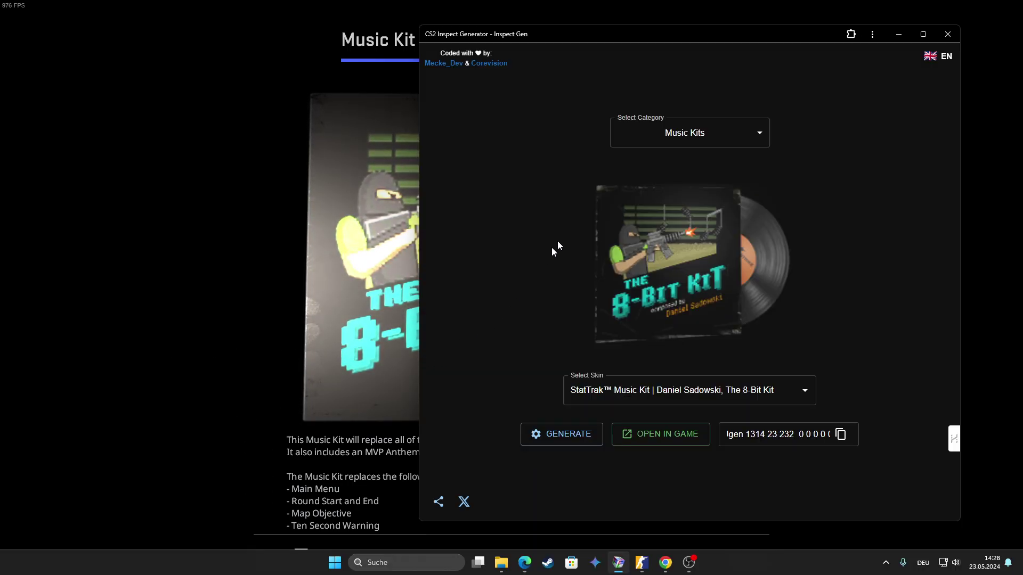
click(681, 135)
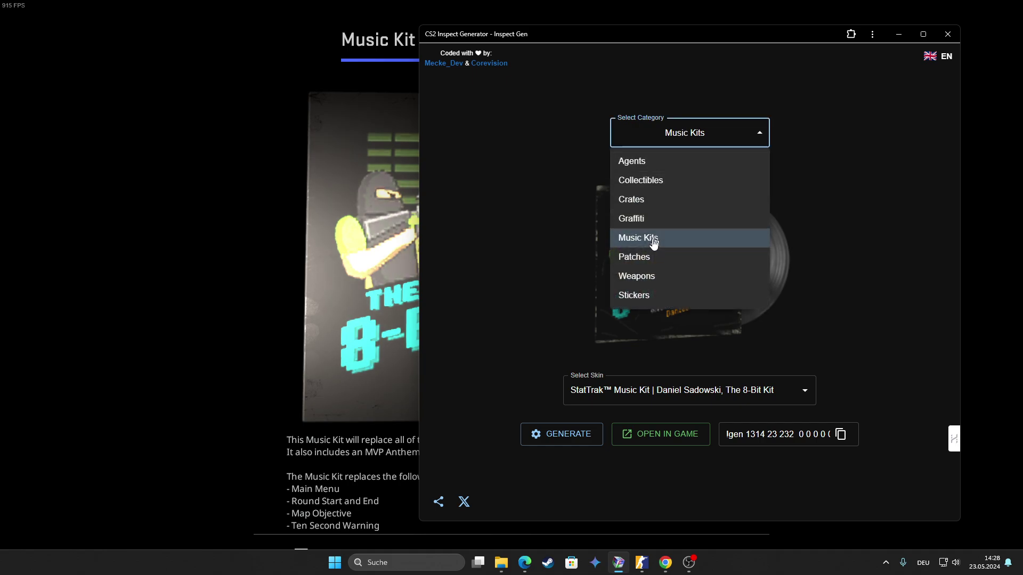
click(656, 277)
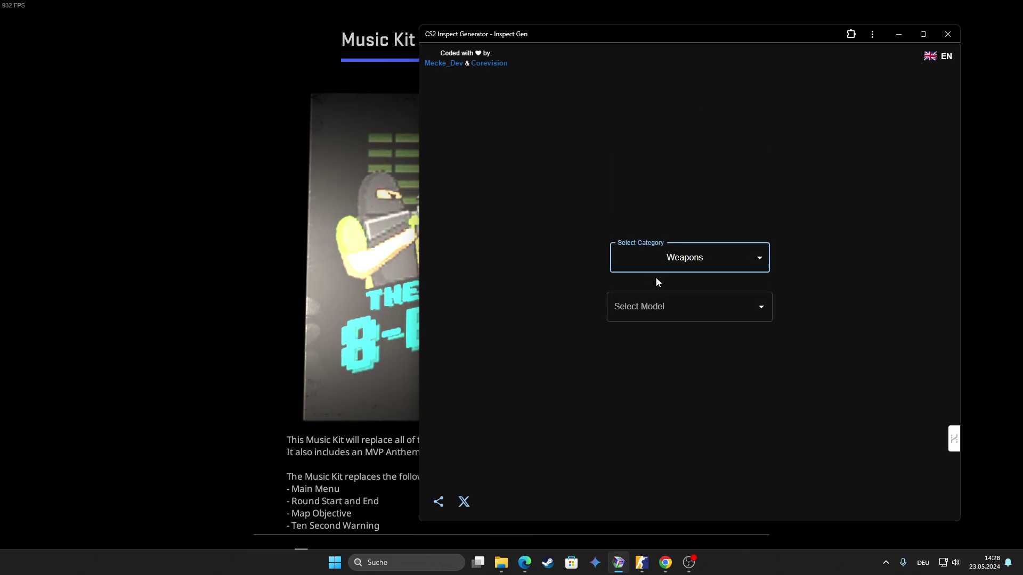
click(669, 306)
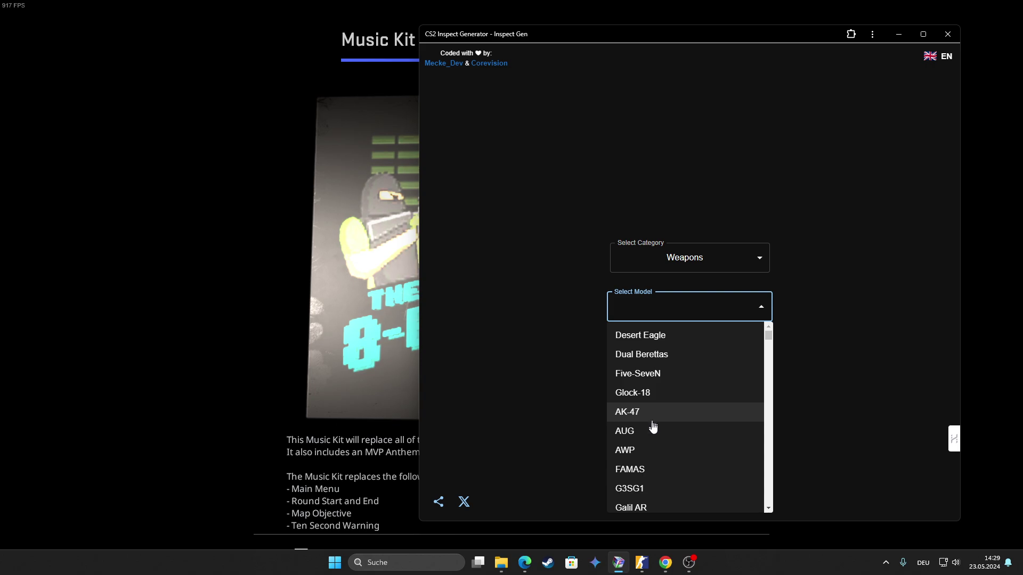
click(656, 395)
click(757, 200)
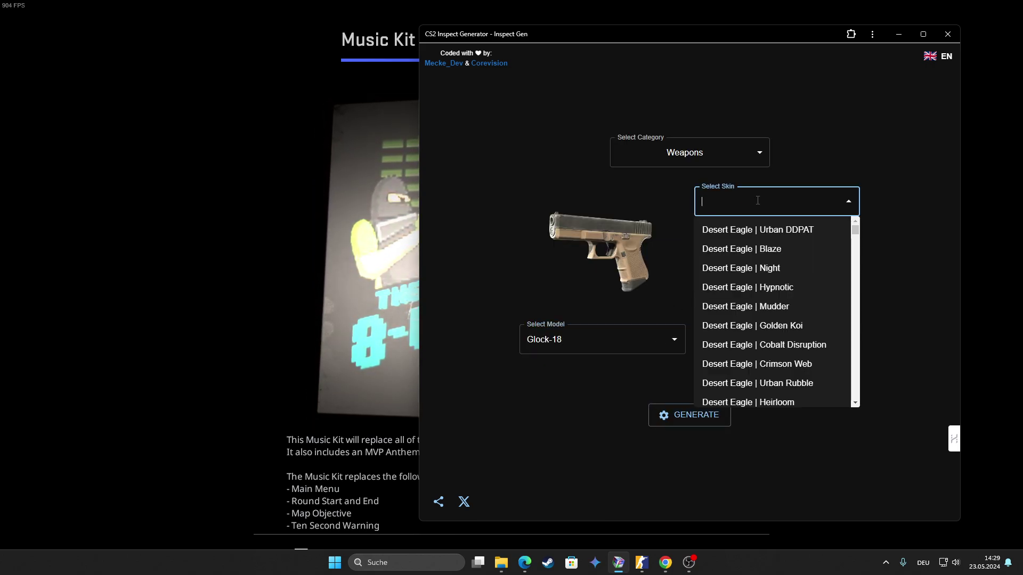
text(case)
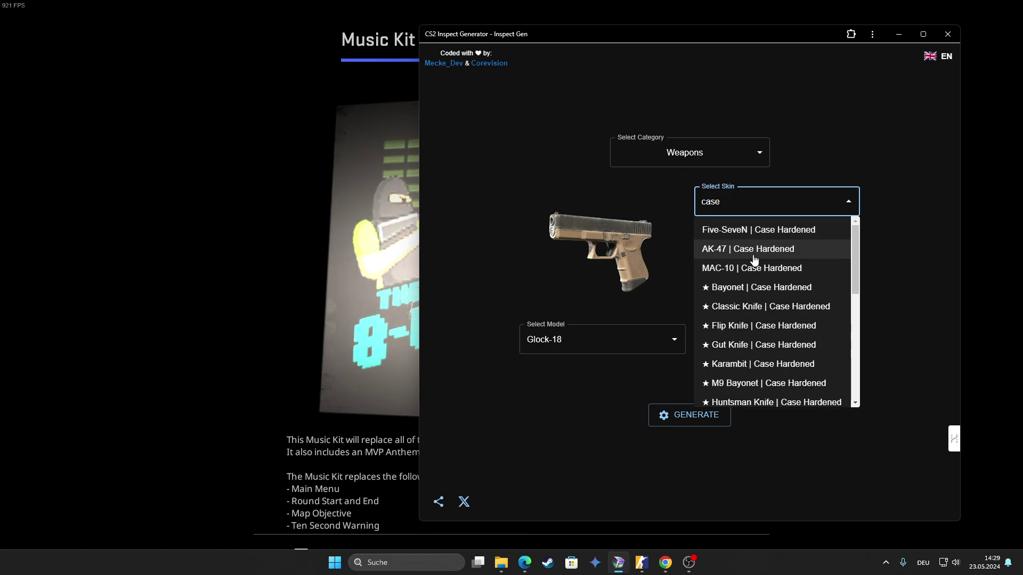
click(713, 265)
click(711, 485)
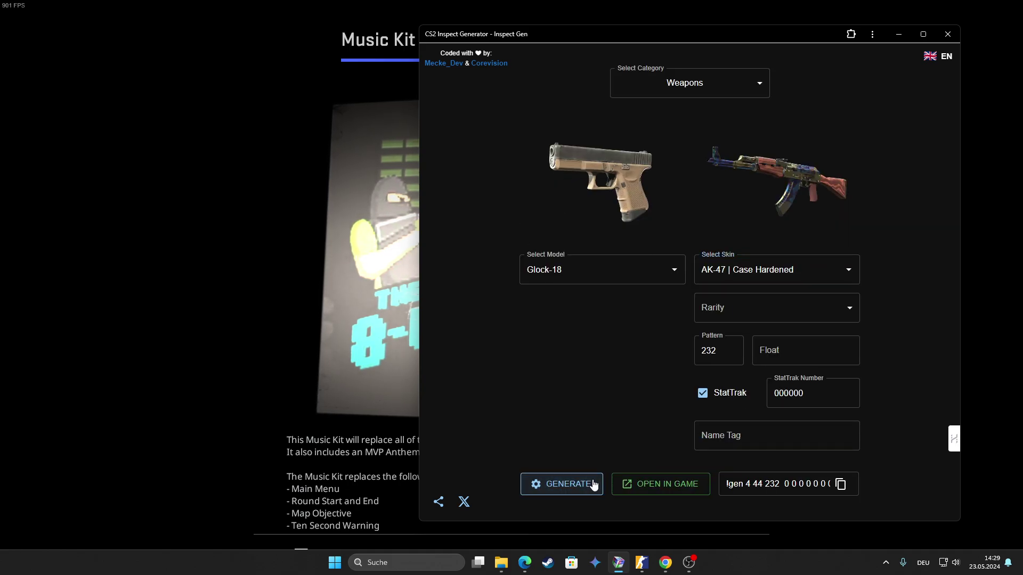
Step: Disable StatTrak and set the pattern to 0 for the Glock-18, regenerate it and open it in game
click(709, 401)
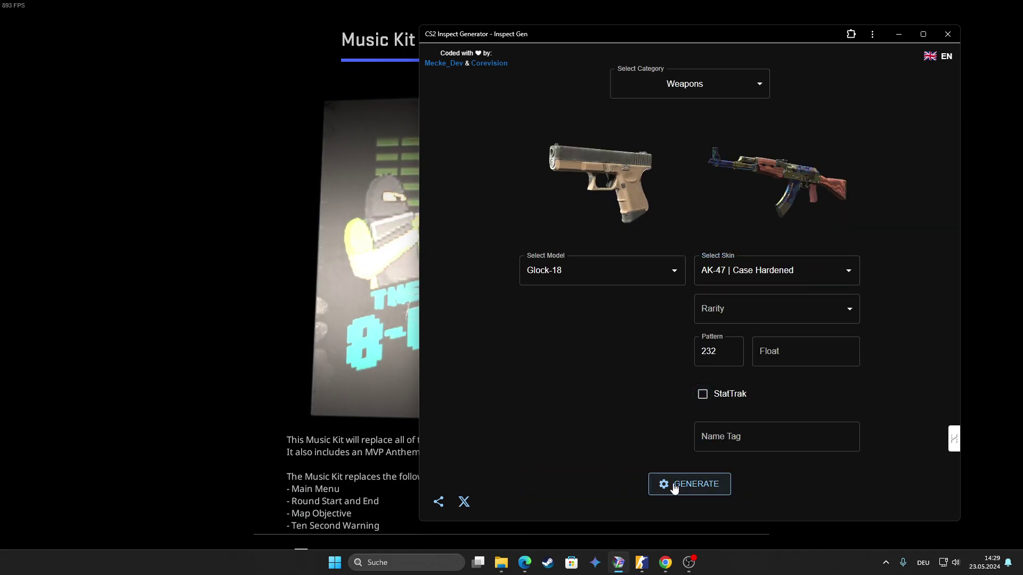
drag(719, 351, 685, 358)
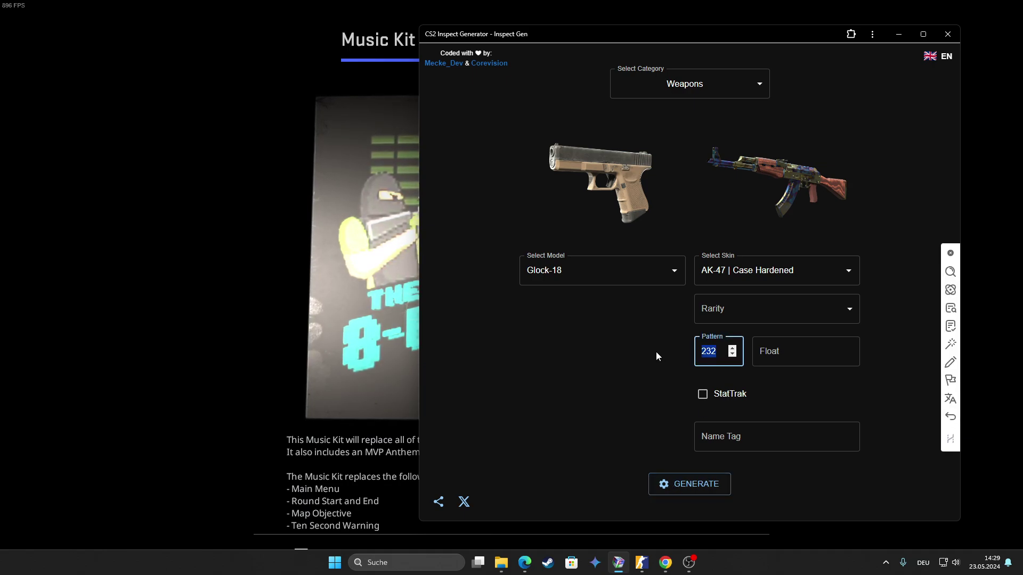
text(0)
click(670, 485)
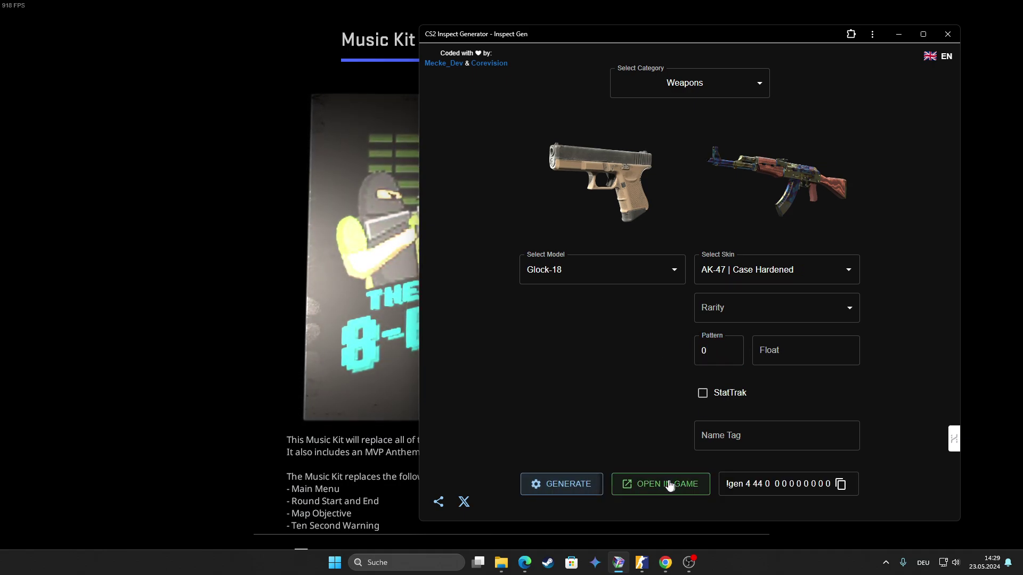
click(625, 486)
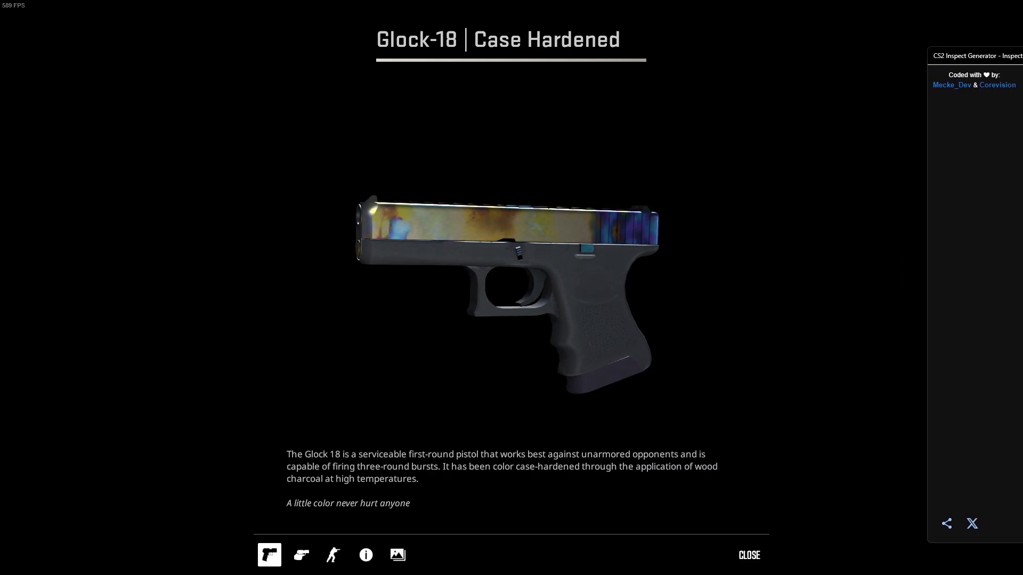
Step: Return to the generator, open the Fancy Things dialog and set the Auto Count Up Pattern interval to 3 seconds
key(alt+Tab)
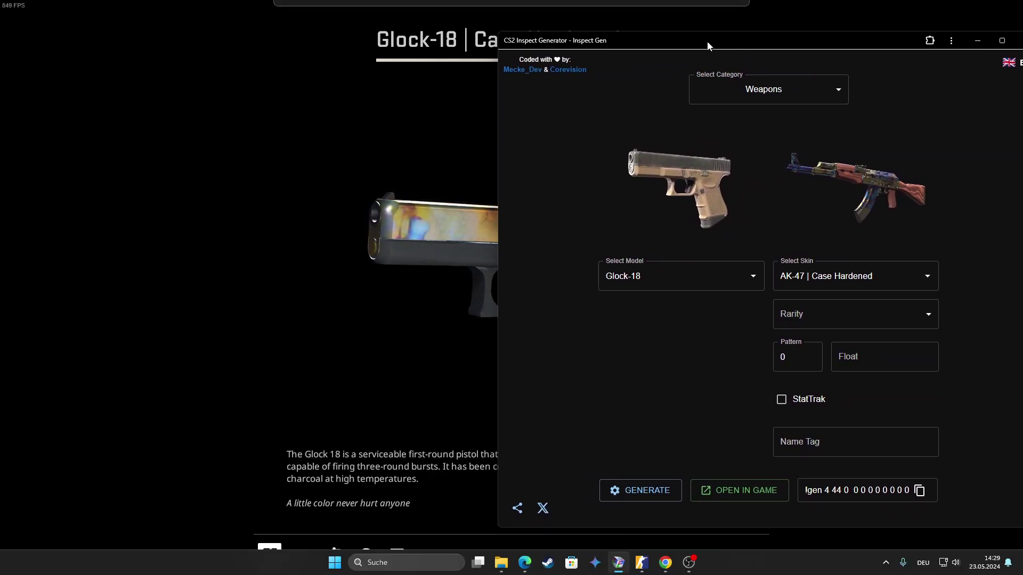
drag(708, 40, 680, 44)
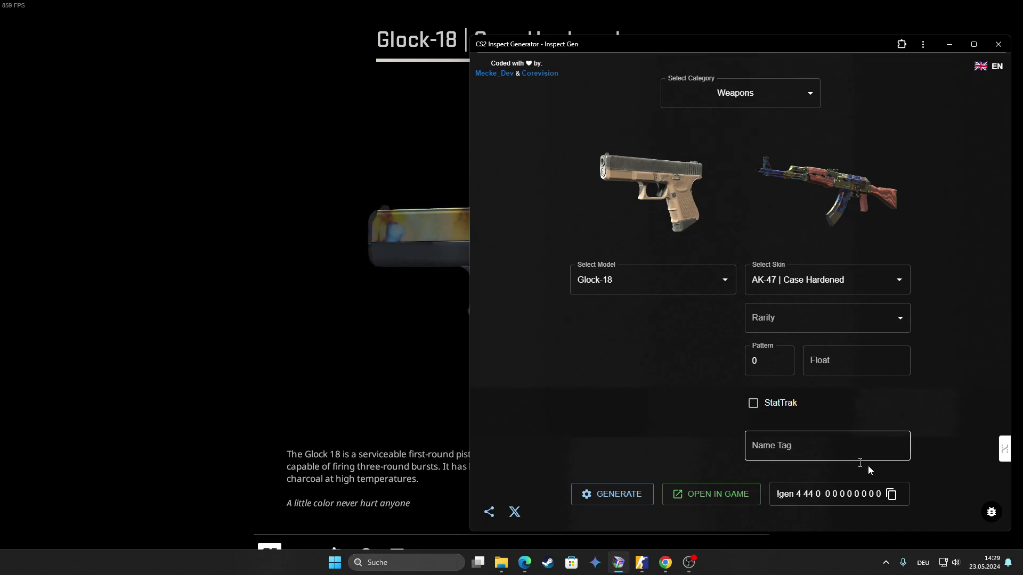
click(992, 513)
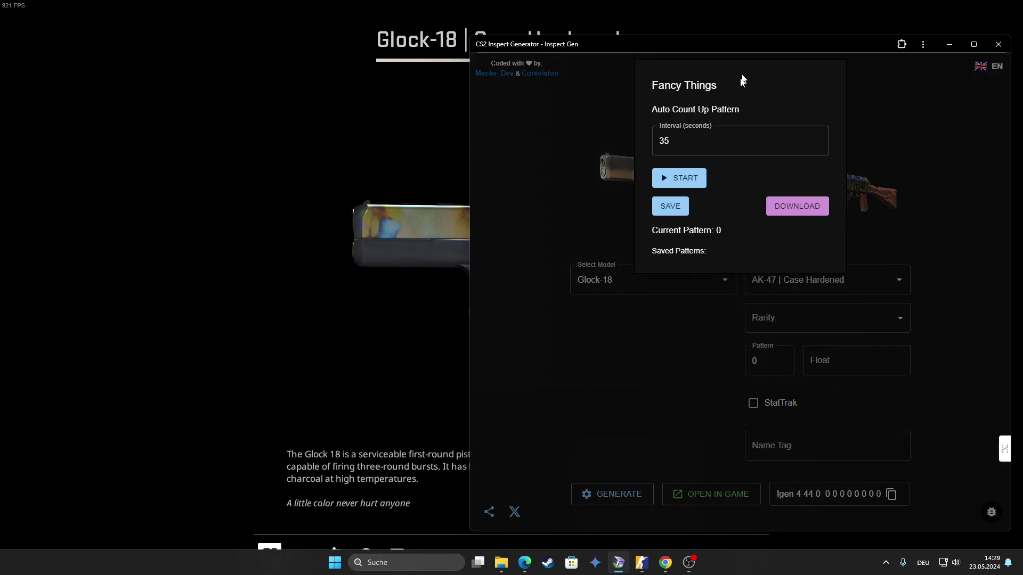
click(693, 141)
drag(692, 140, 627, 150)
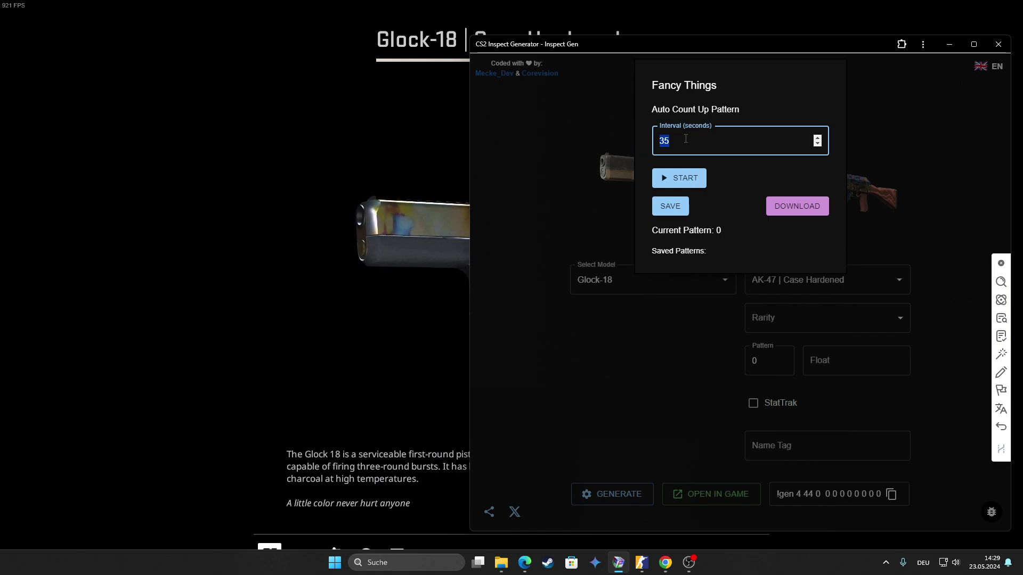
text(3)
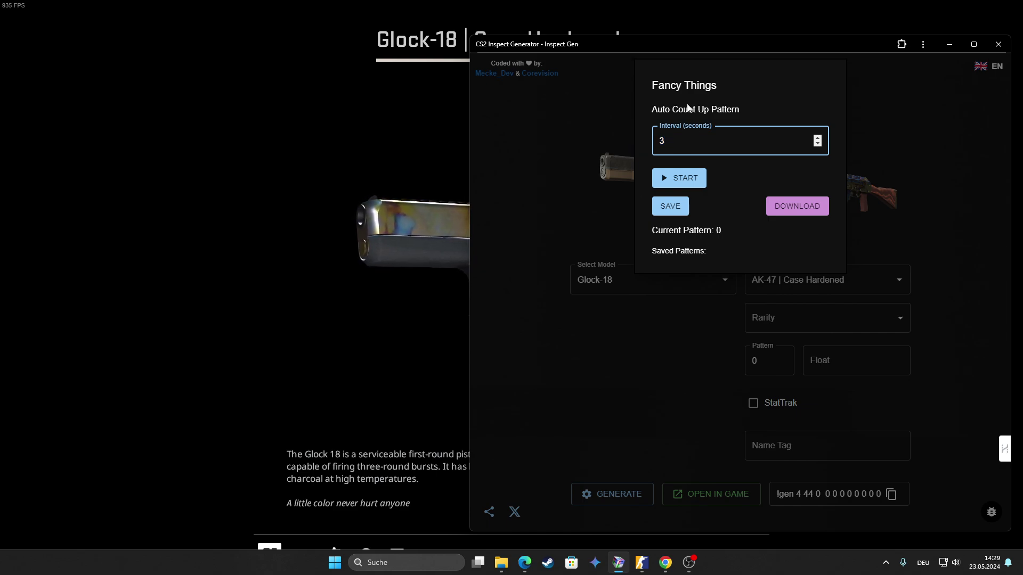
Step: Move the generator window aside to uncover the Glock-18, start the automatic pattern count and save pattern 2
drag(676, 44, 878, 51)
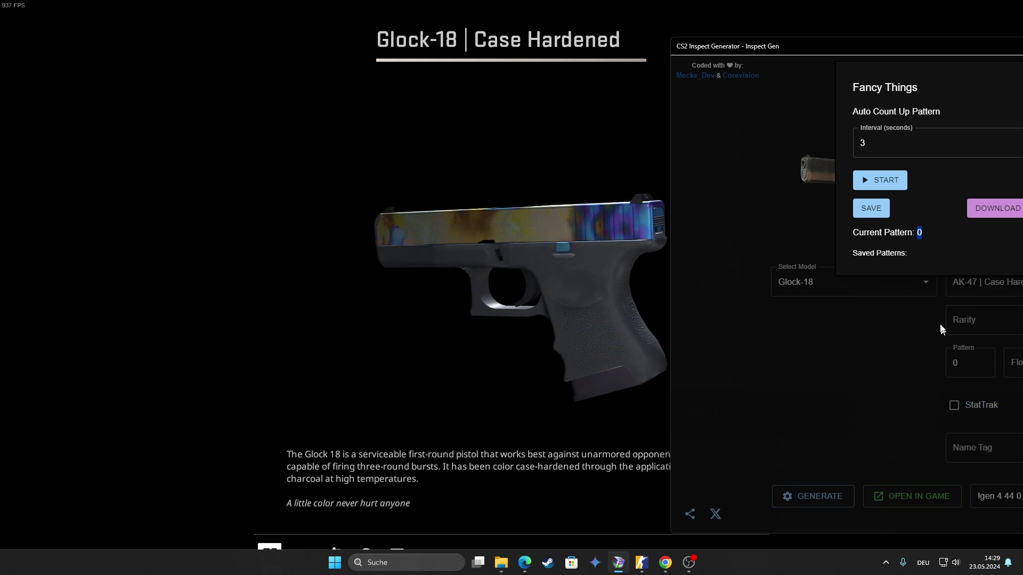
click(870, 184)
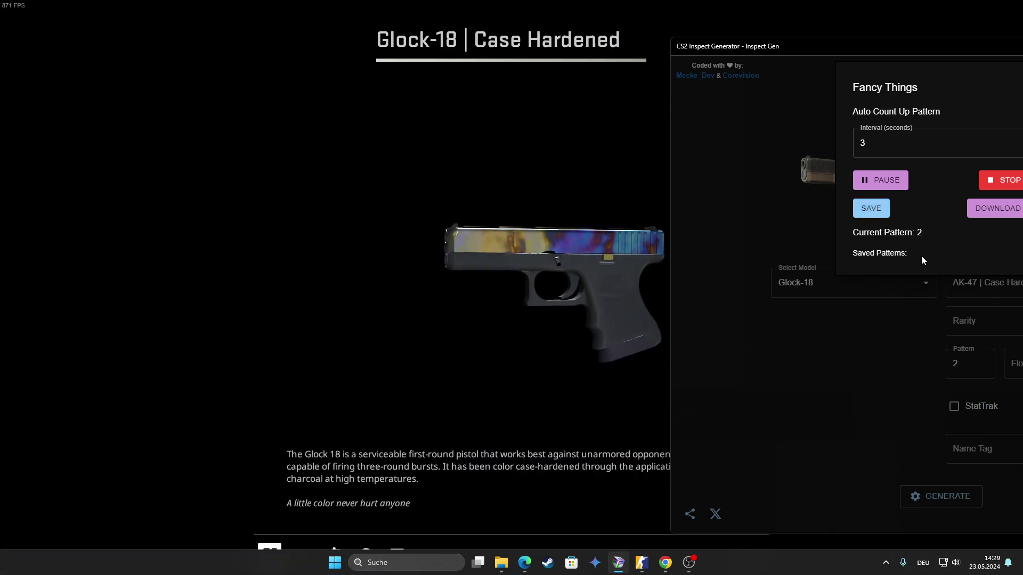
click(871, 212)
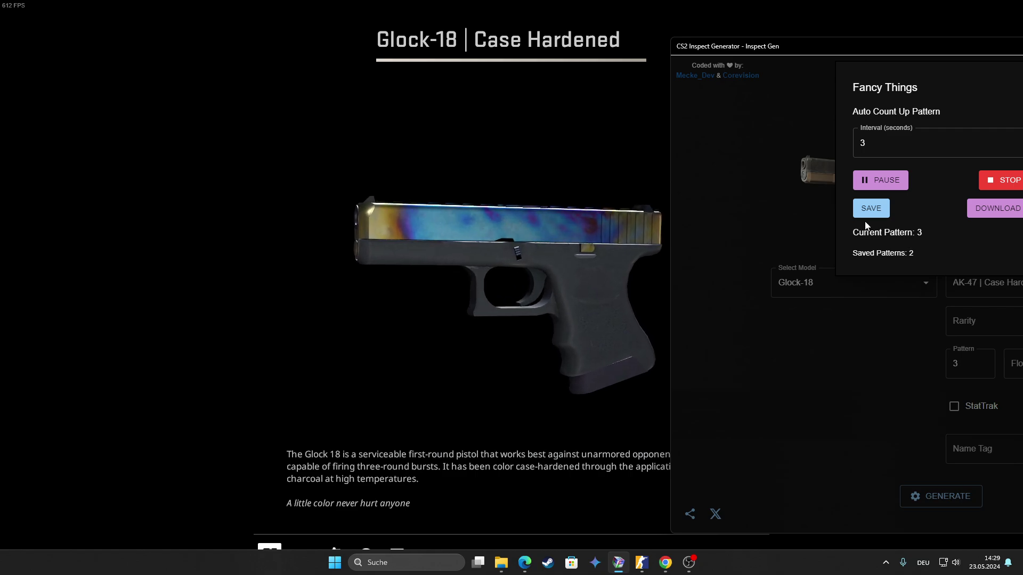
Step: Save patterns 3 and 4 during the automatic pattern count, and pause the count at pattern 9
click(865, 214)
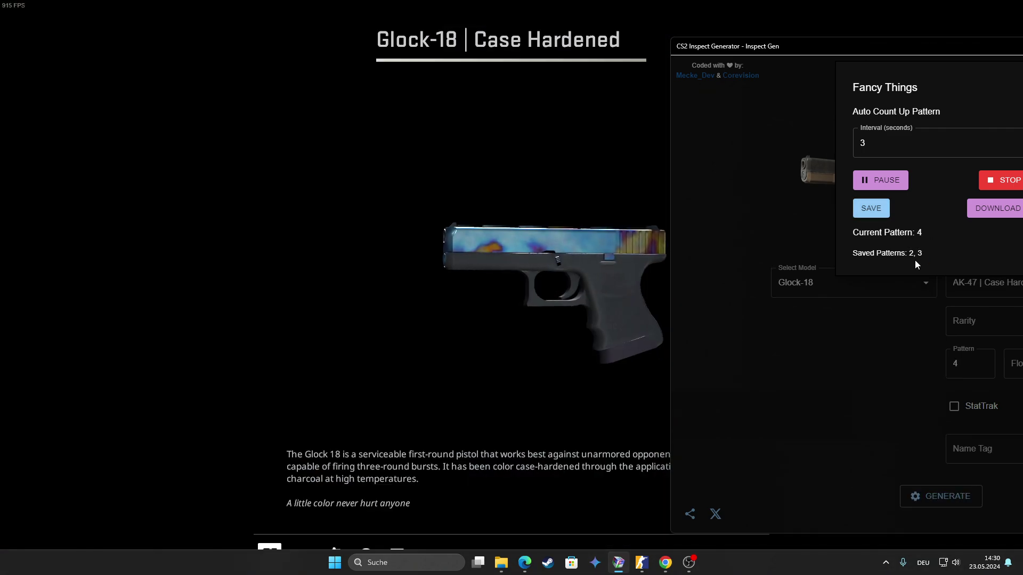
click(872, 214)
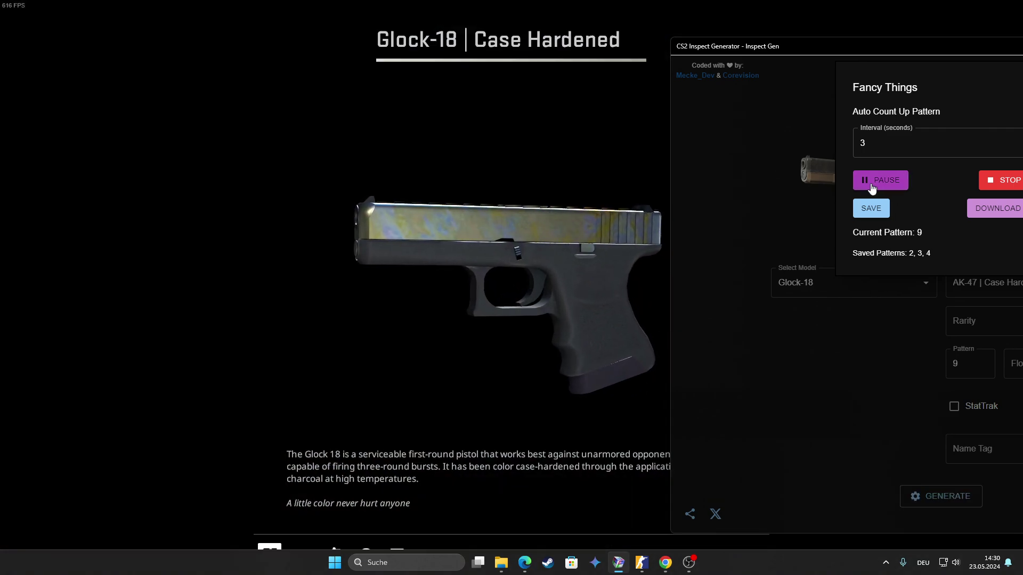
click(872, 183)
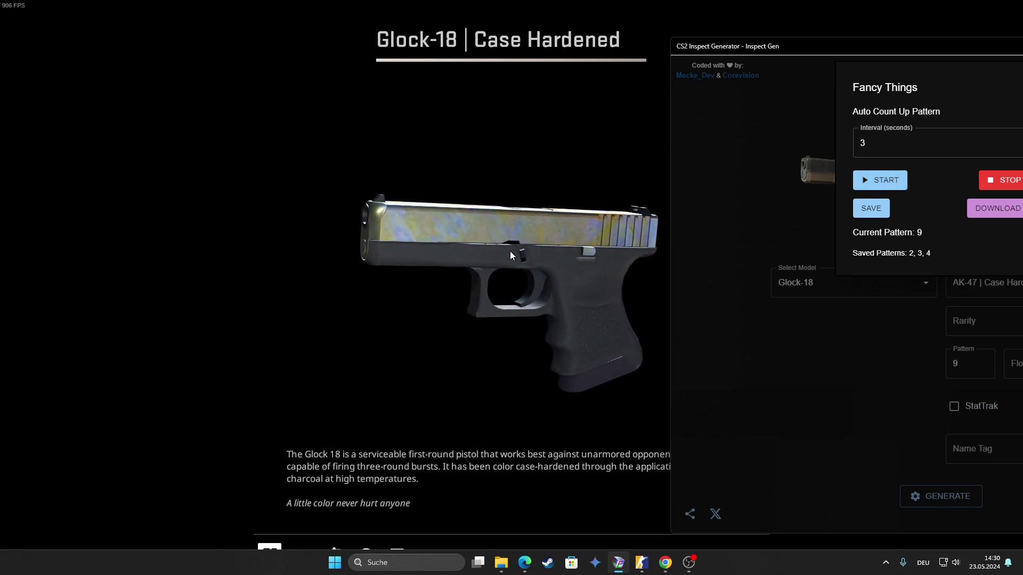
Step: Rotate the Glock-18 in the game's inspect view to examine the current Case Hardened pattern
click(462, 252)
drag(461, 252, 426, 228)
key(alt+Tab)
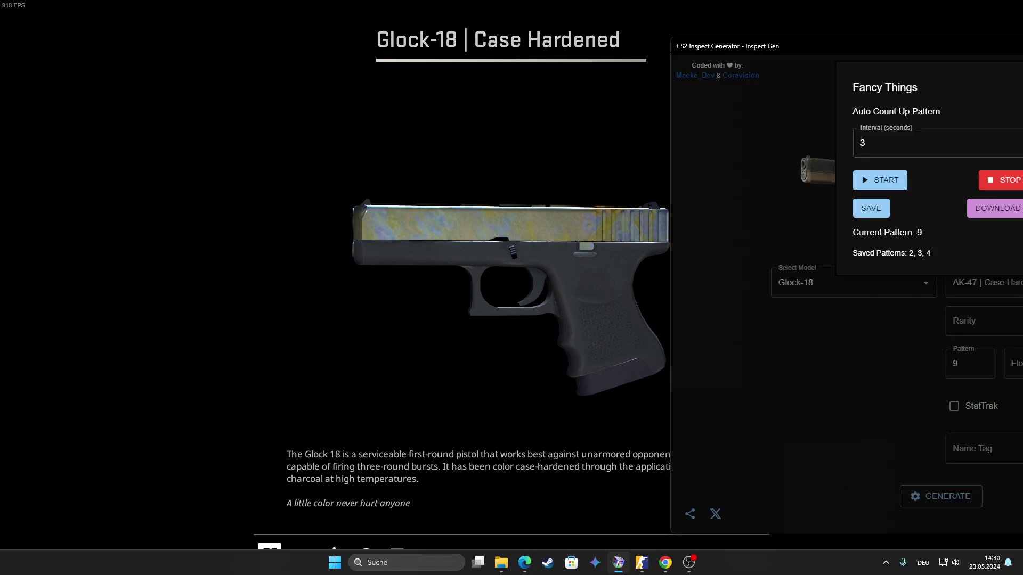
Step: Close the Fancy Things dialog and move the generator window back over the middle of the game view
click(877, 189)
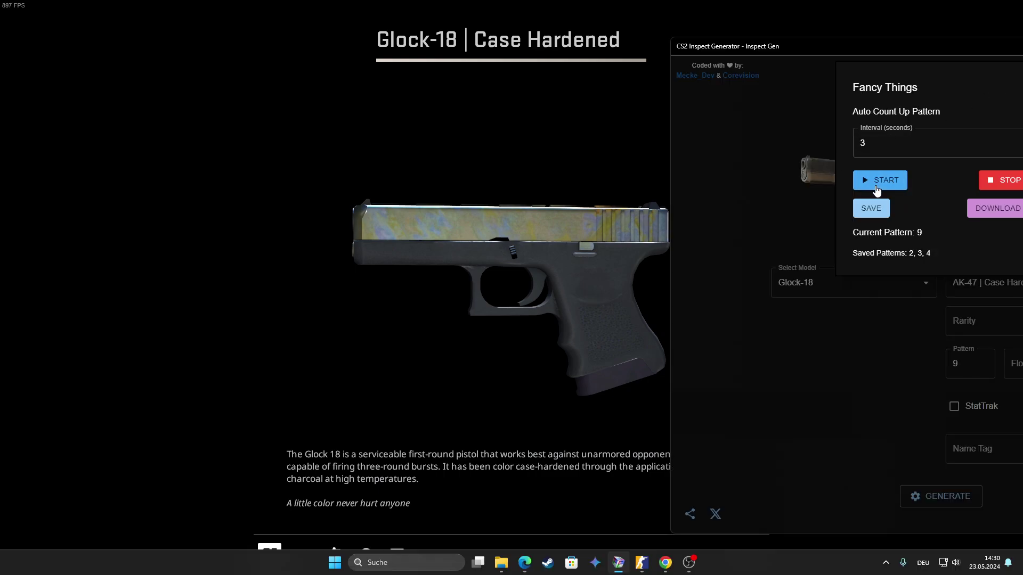
click(822, 341)
drag(852, 49, 506, 43)
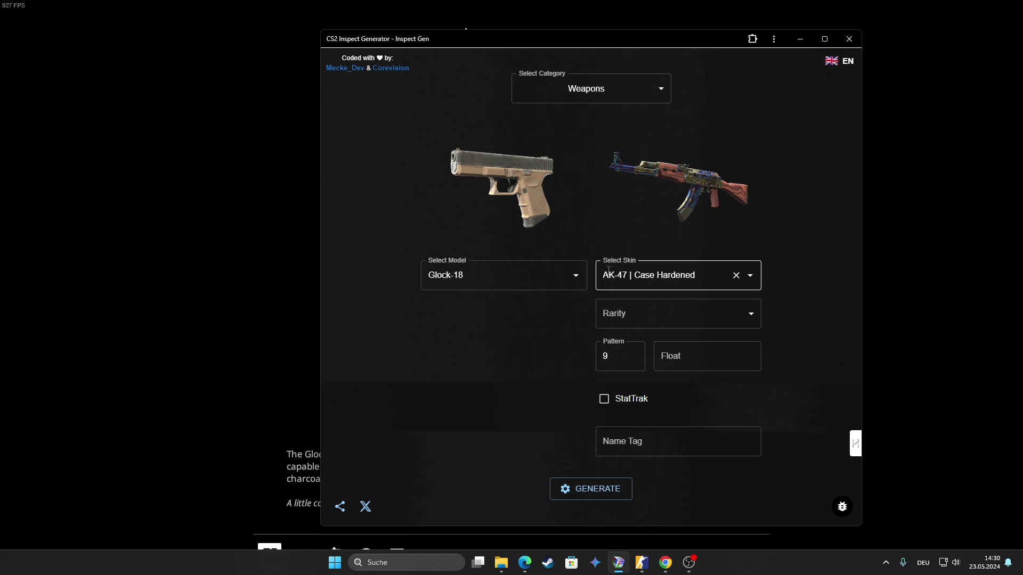
Step: Switch to the Graffiti category, generate Sealed Graffiti | Ivette and open it in game
click(563, 94)
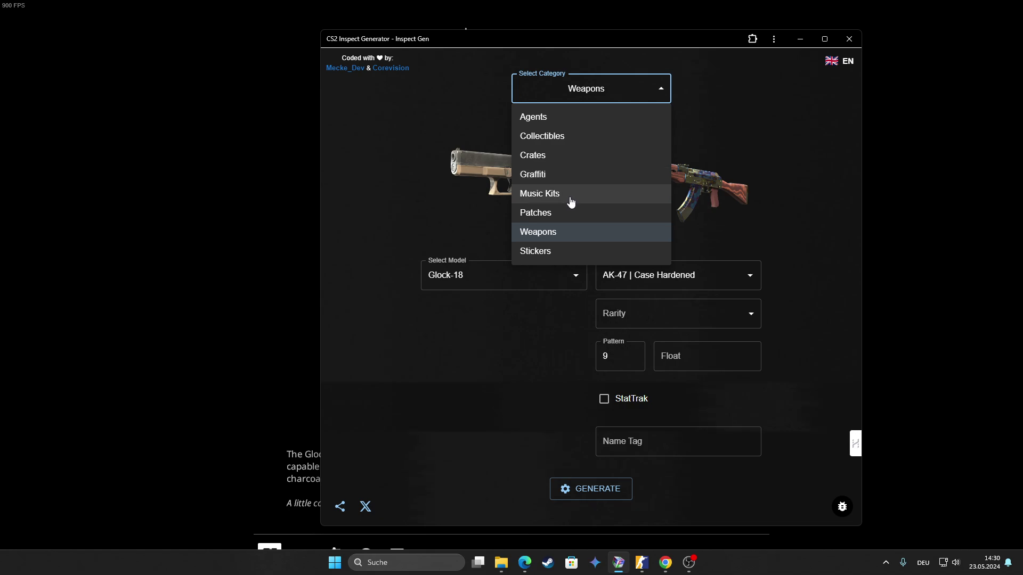
click(566, 176)
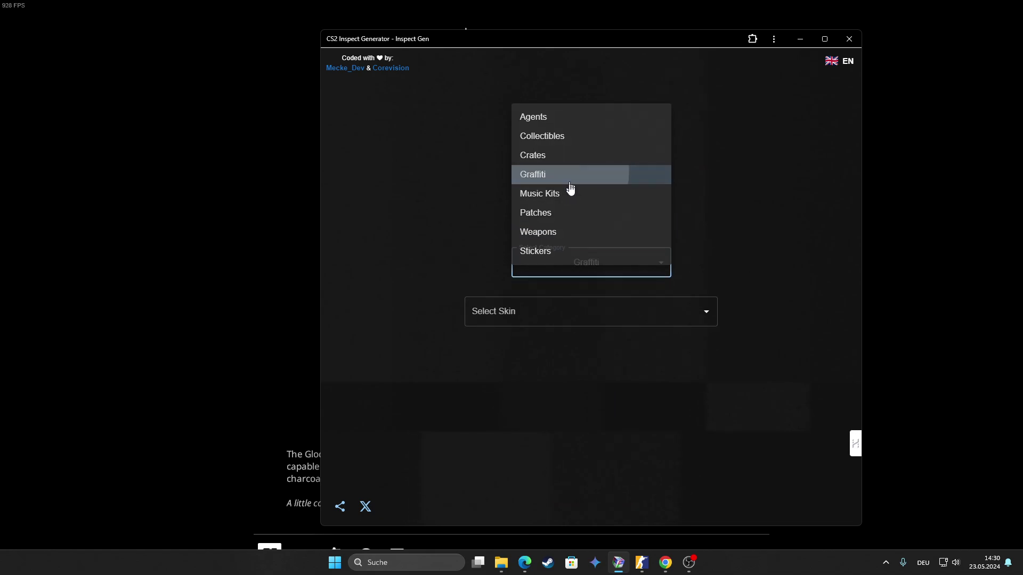
click(550, 313)
click(557, 436)
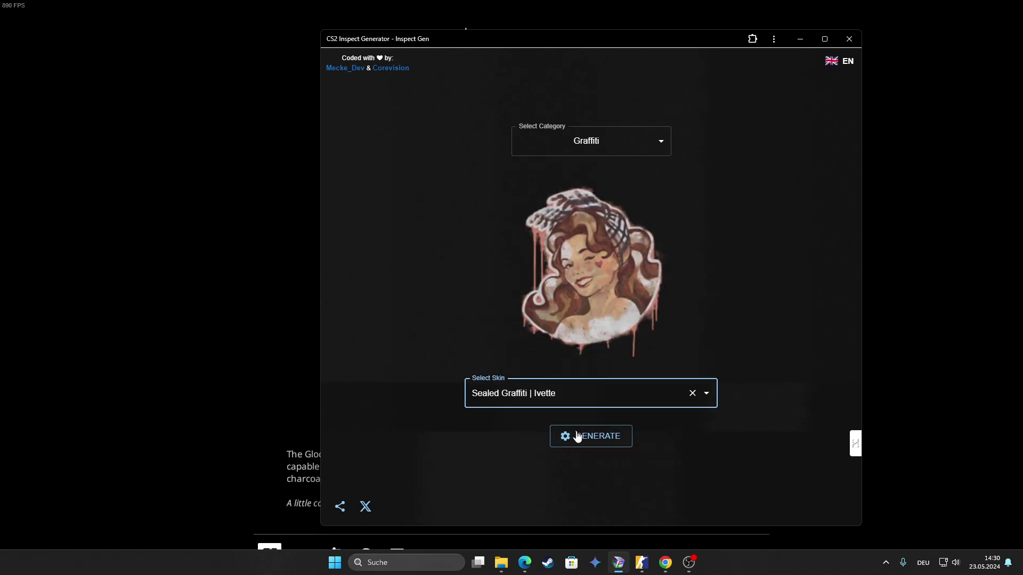
click(578, 437)
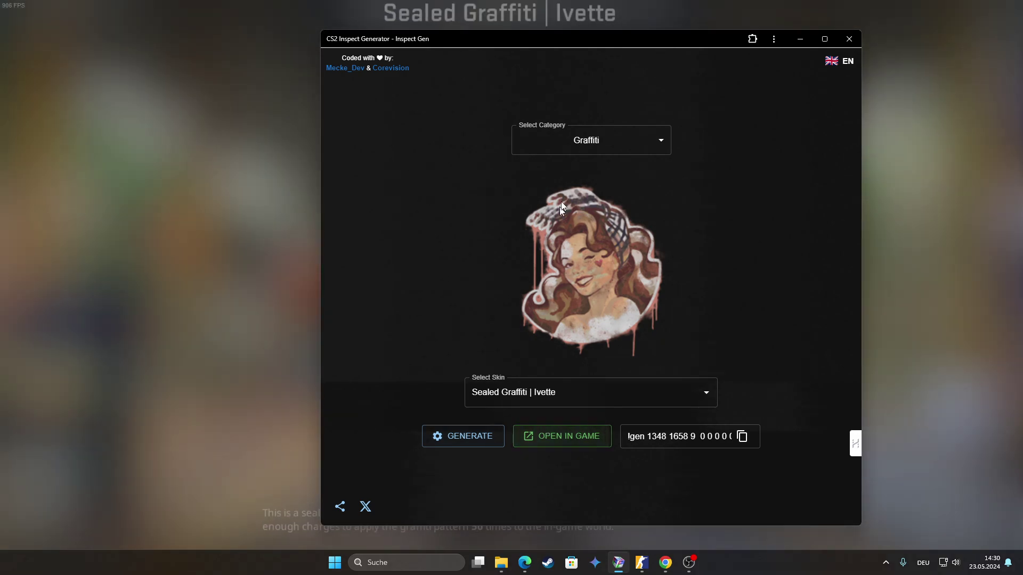
Step: Switch to the Crates category, generate the eSports 2013 Case and open it in game
click(581, 148)
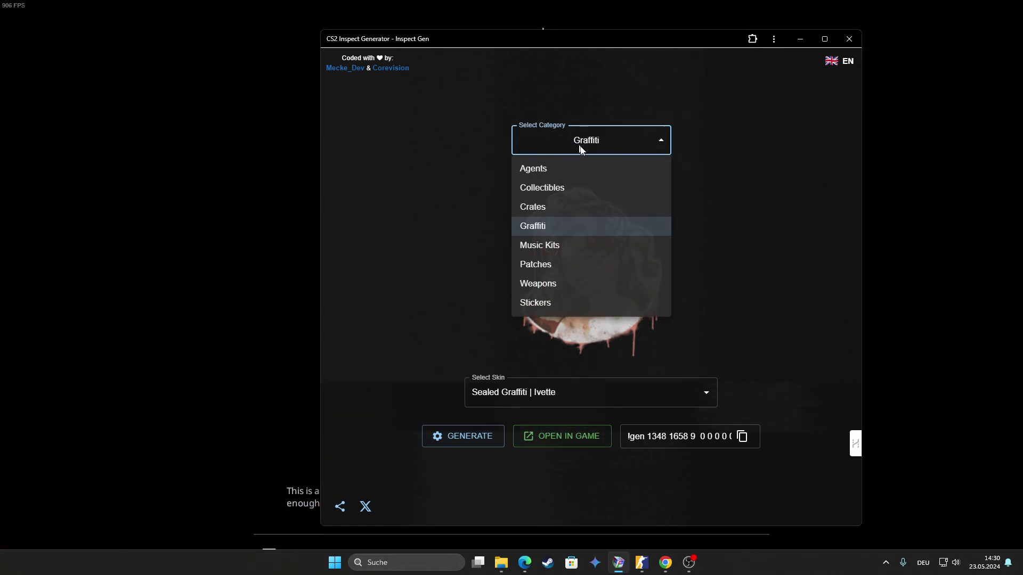
click(569, 209)
click(588, 312)
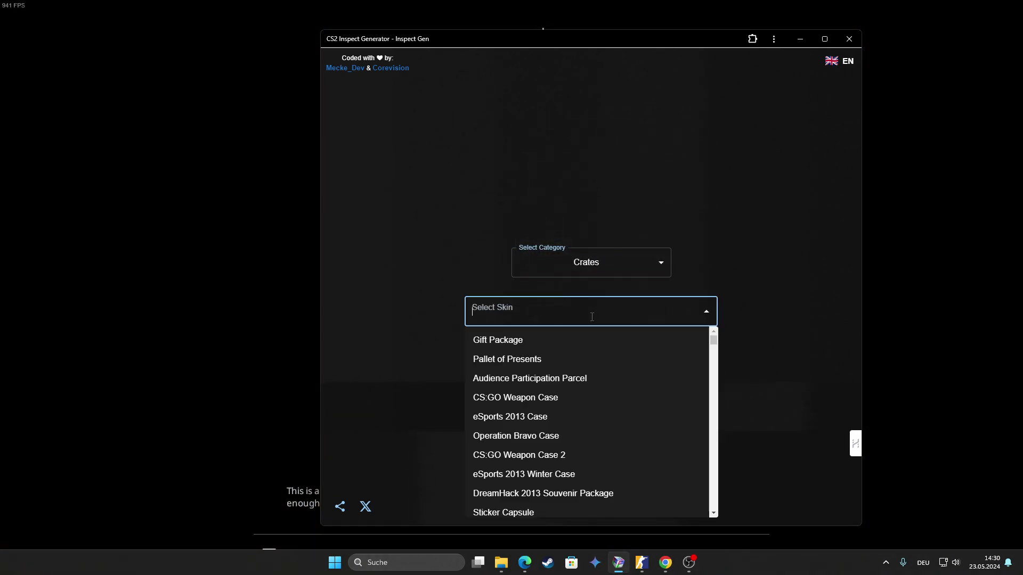
click(567, 416)
click(591, 442)
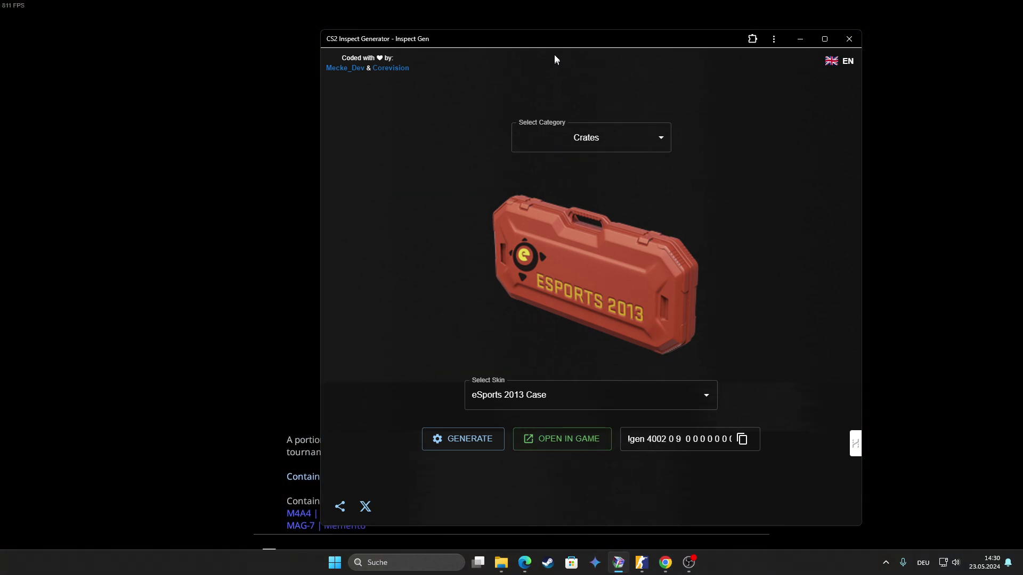
Step: Move the generator window aside to uncover the game, generate the Chroma 2 Case and open it in game
drag(552, 43, 838, 47)
click(888, 134)
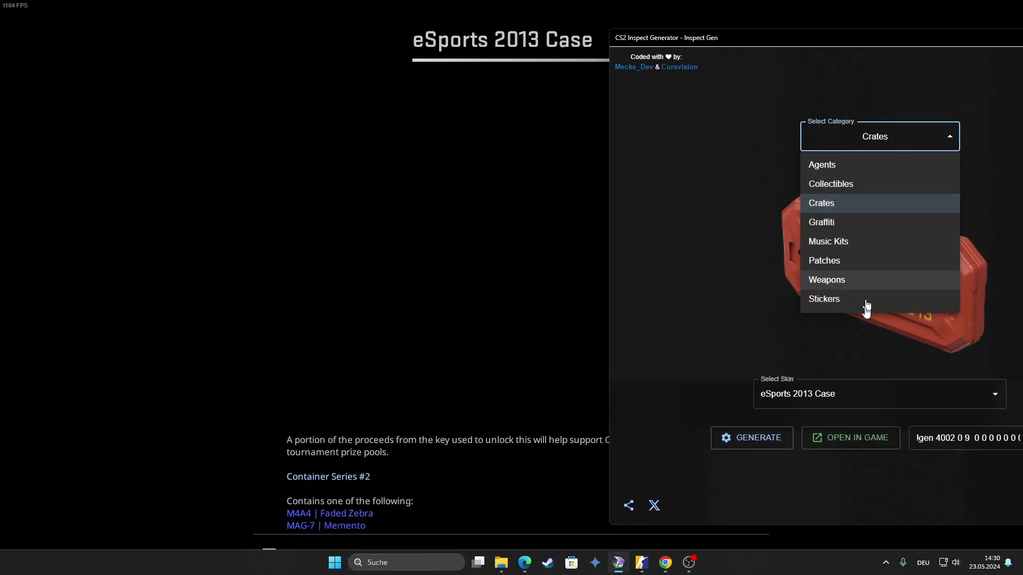
click(821, 394)
click(840, 394)
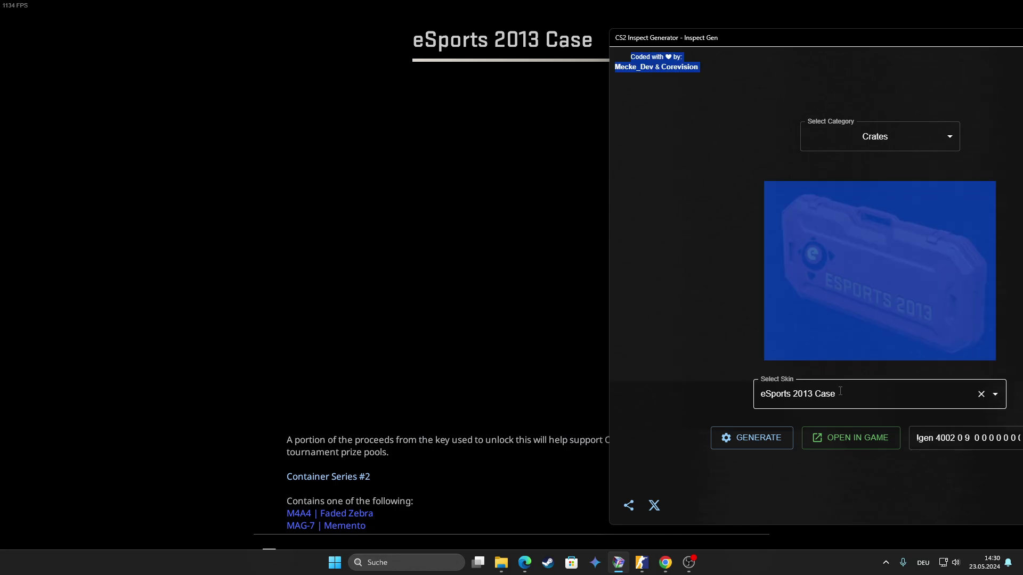
scroll(852, 314, down, 5)
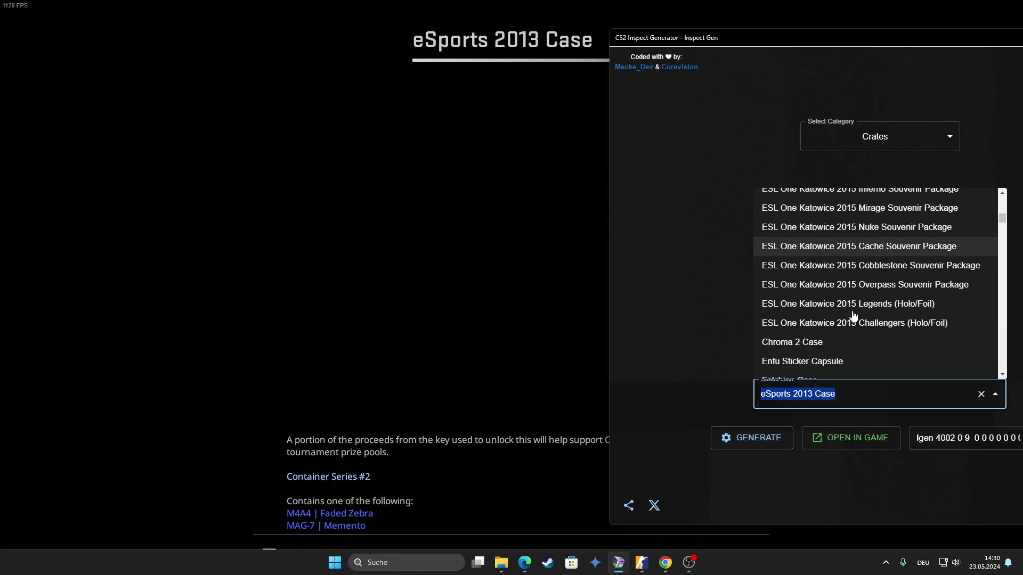
click(847, 342)
click(844, 441)
click(828, 447)
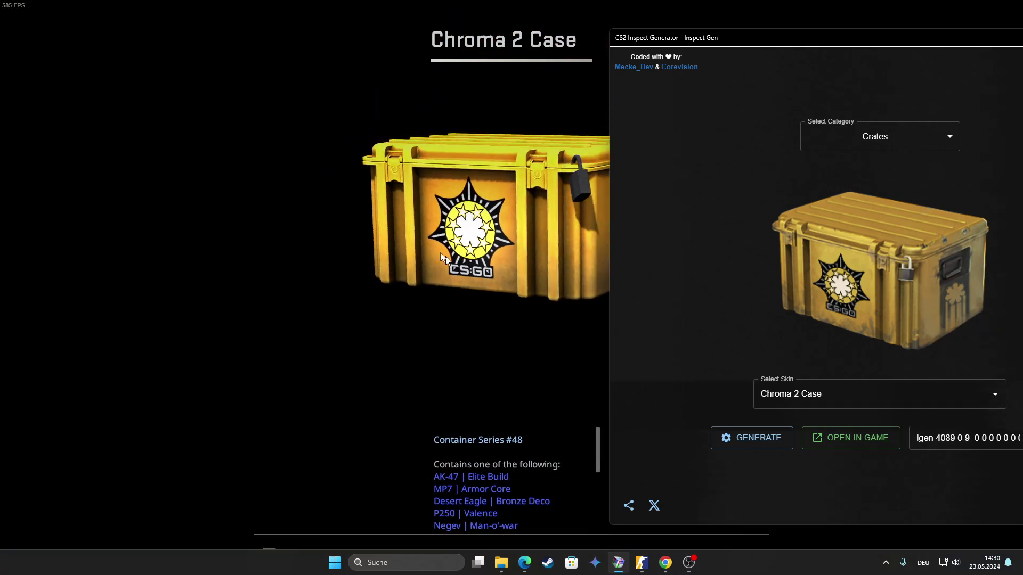
Step: Switch to Counter-Strike 2 and run r_drawworld 1 in the developer console
click(538, 237)
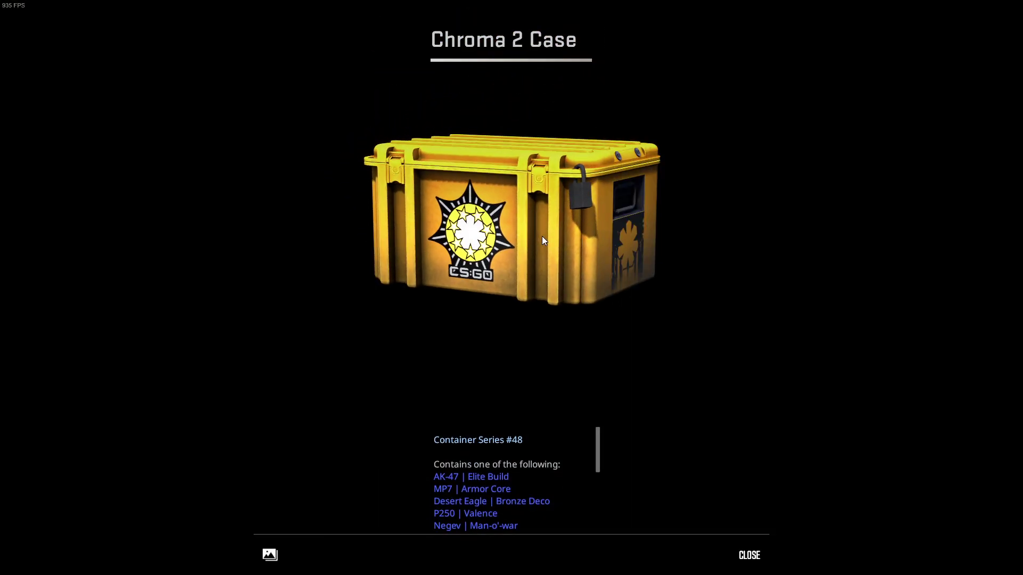
key(grave)
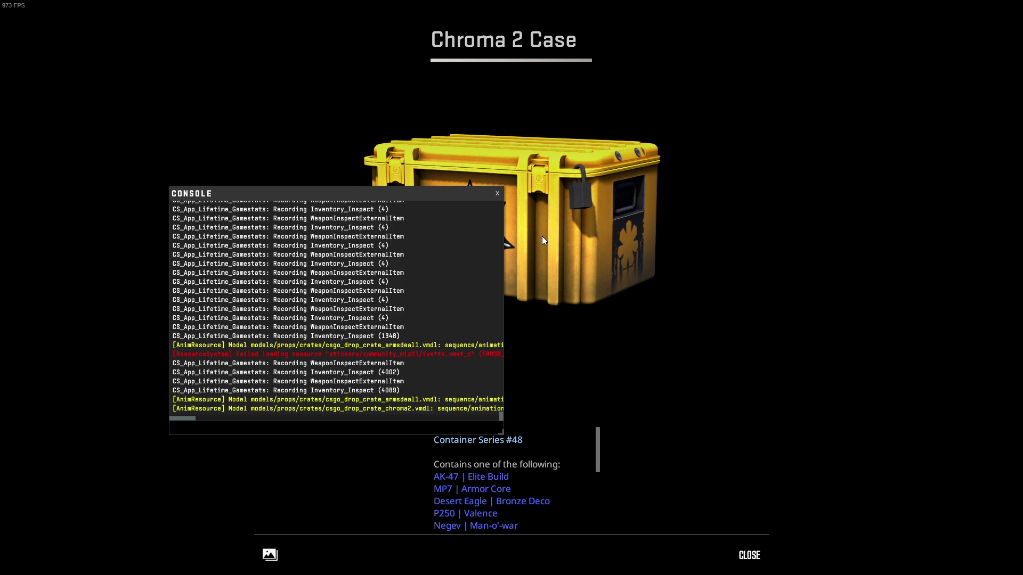
text(r_drawworld)
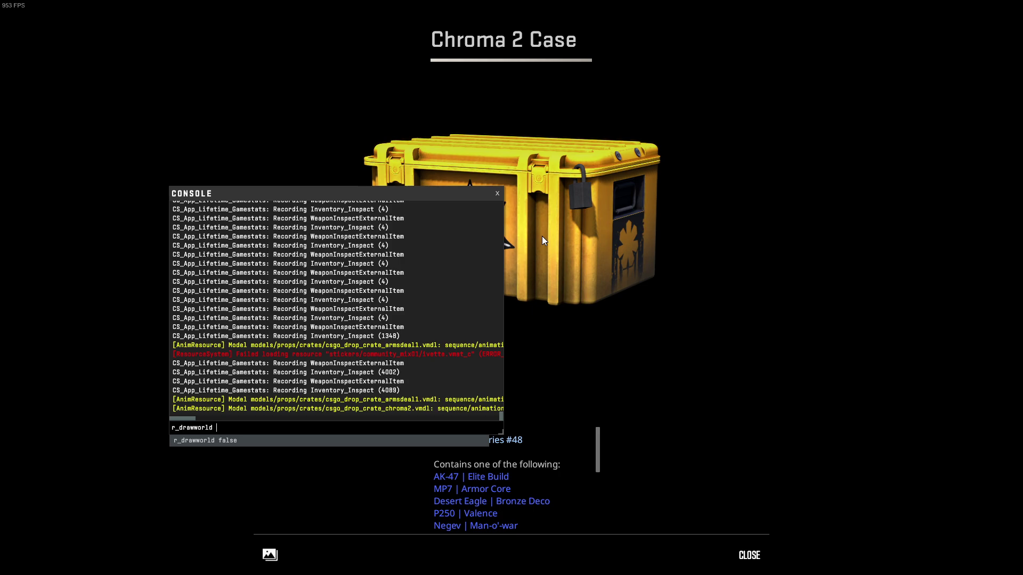
text( 1)
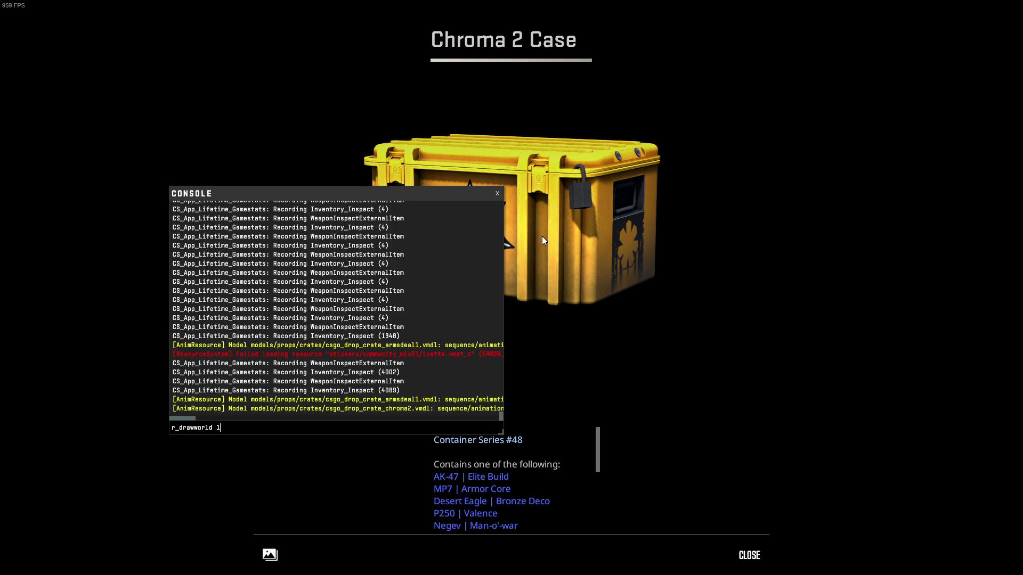
key(Return)
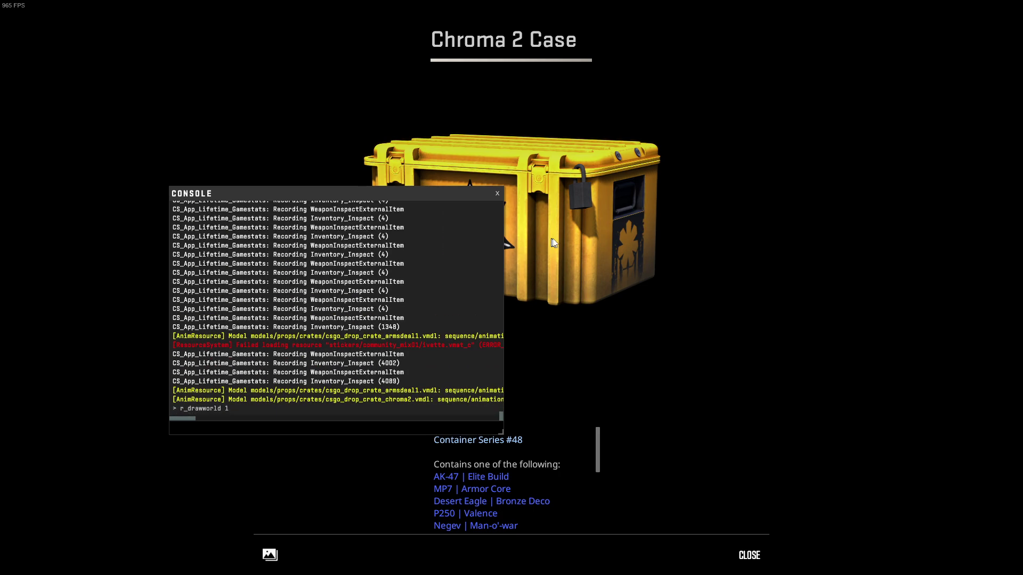
key(grave)
Step: Open the Chroma 2 Case in game again from the generator and move the generator window back over the game view
key(alt+Tab)
click(830, 441)
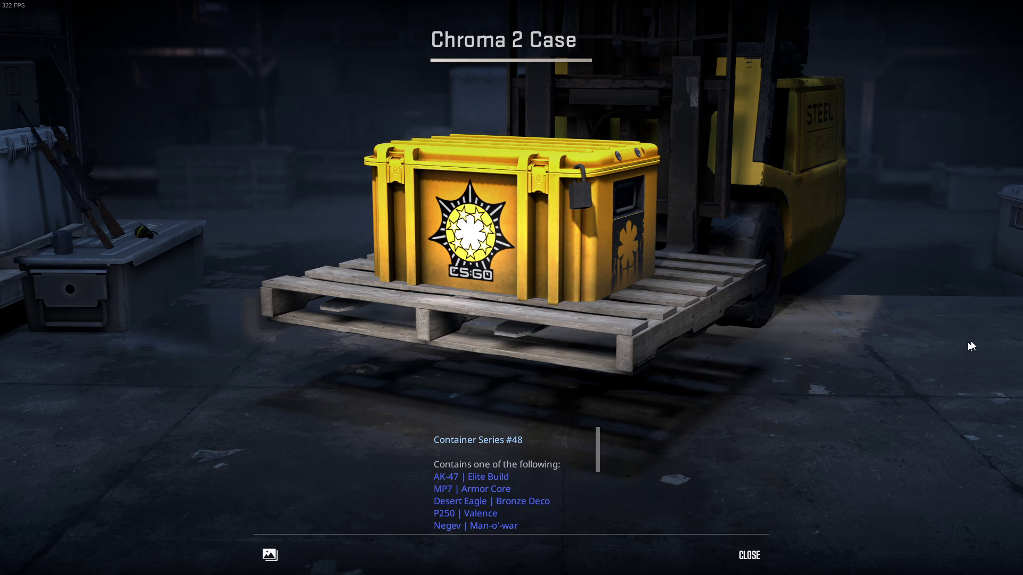
key(alt+Tab)
drag(800, 46, 561, 49)
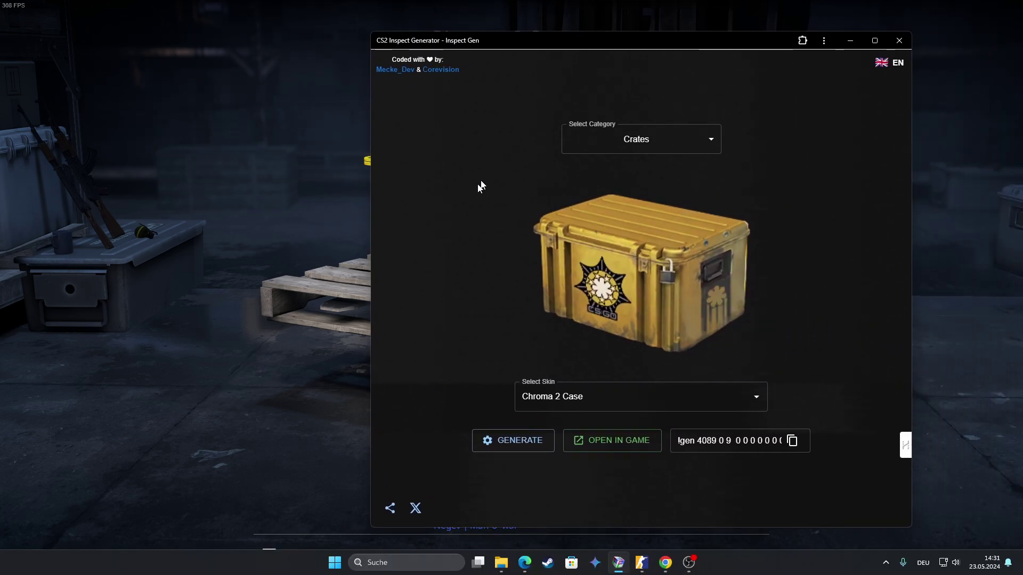
click(565, 406)
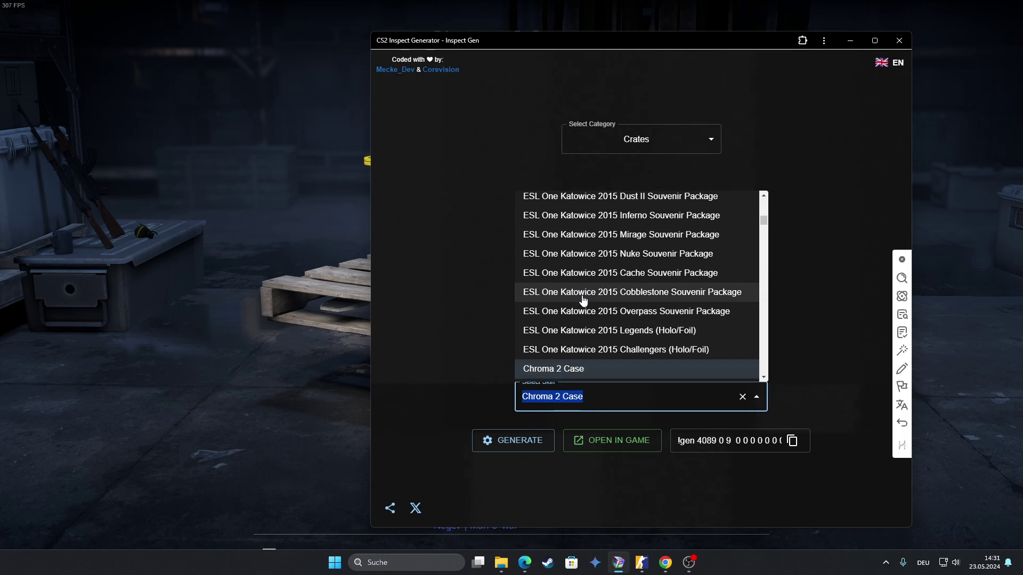
scroll(583, 294, down, 5)
scroll(584, 294, down, 5)
click(457, 313)
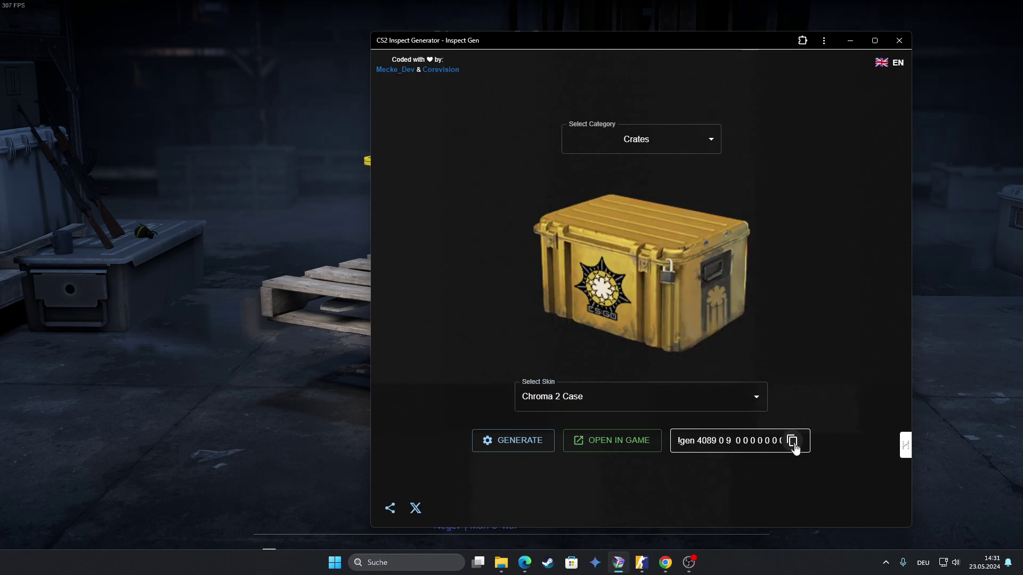
Step: Switch to the Weapons category, generate a Glock-18 with the Desert Eagle | Hypnotic skin and open it in game
click(627, 146)
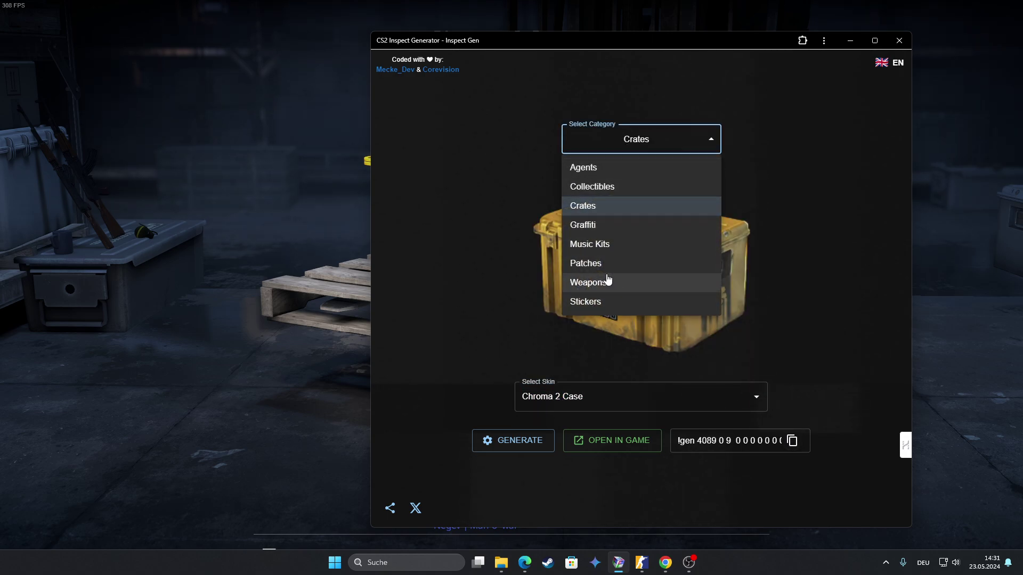
click(608, 281)
click(607, 315)
click(618, 400)
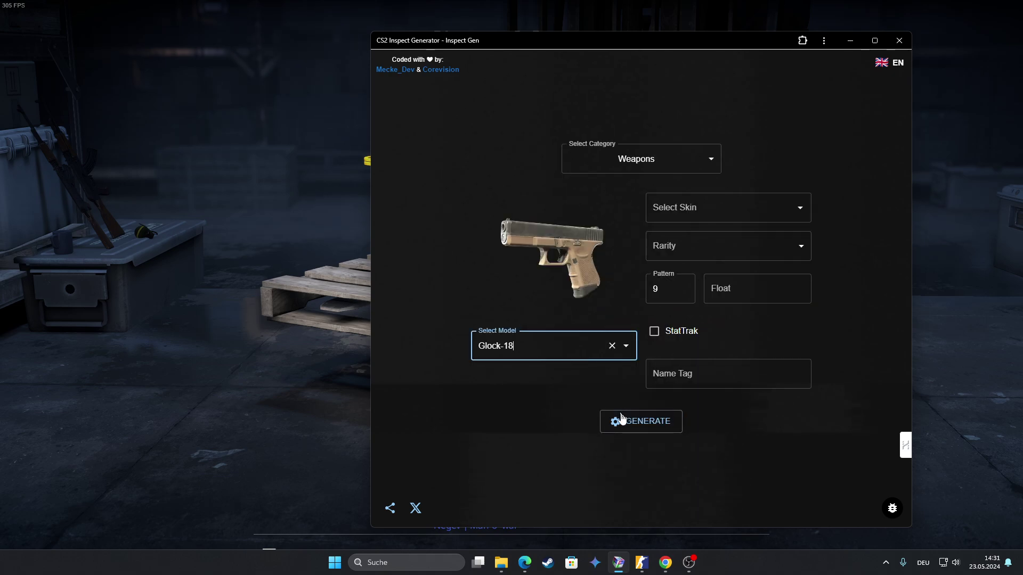
click(670, 213)
click(695, 292)
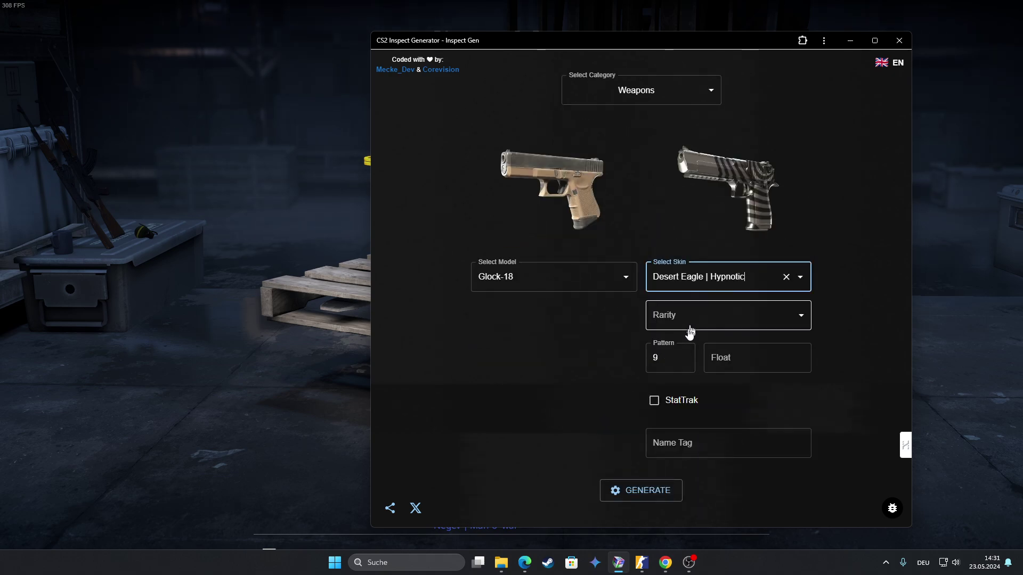
triple_click(634, 494)
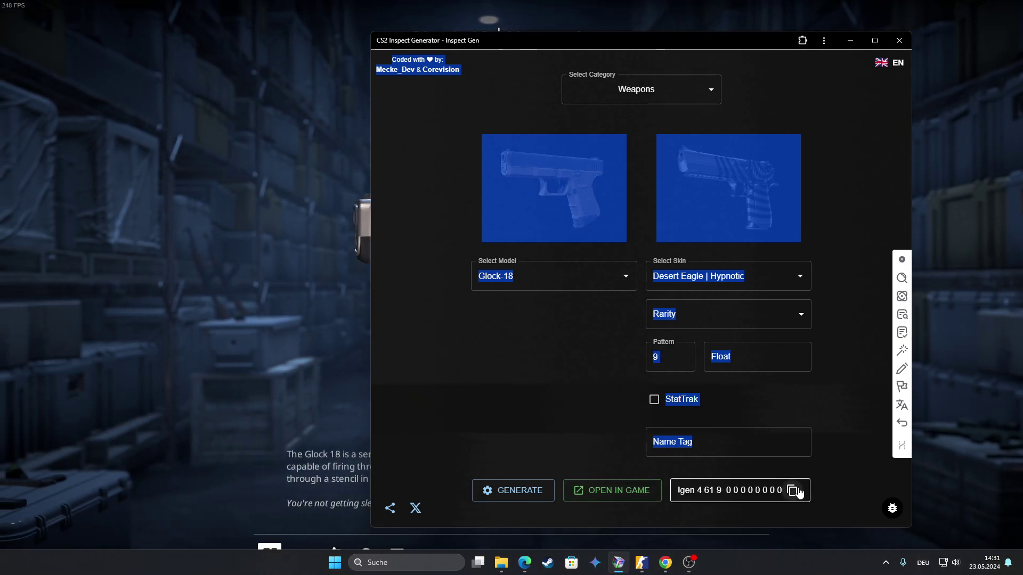
click(389, 221)
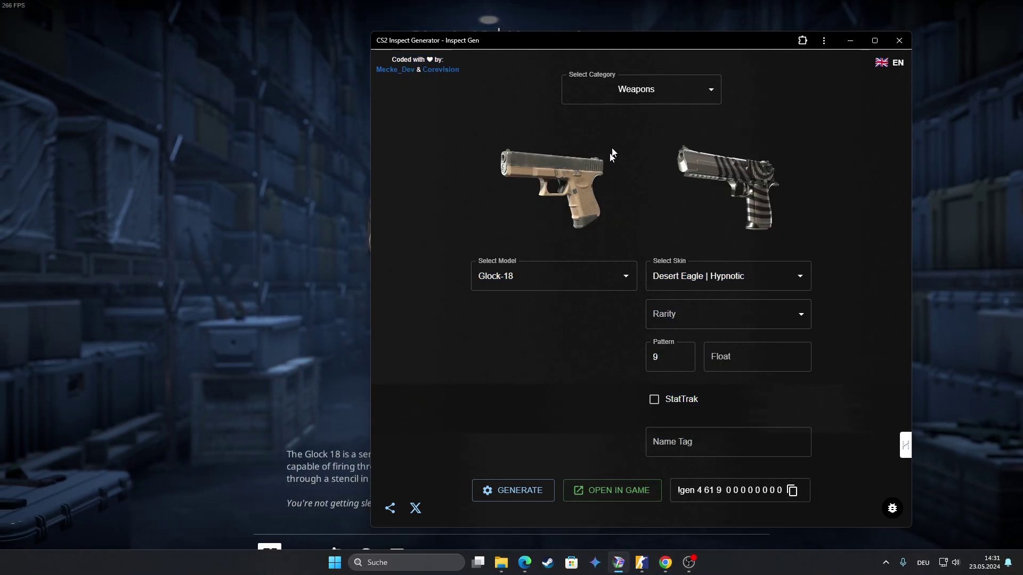
Step: Switch to the Agents category and choose Cmdr. Mae 'Dead Cold' Jamison | SWAT
click(628, 95)
click(605, 119)
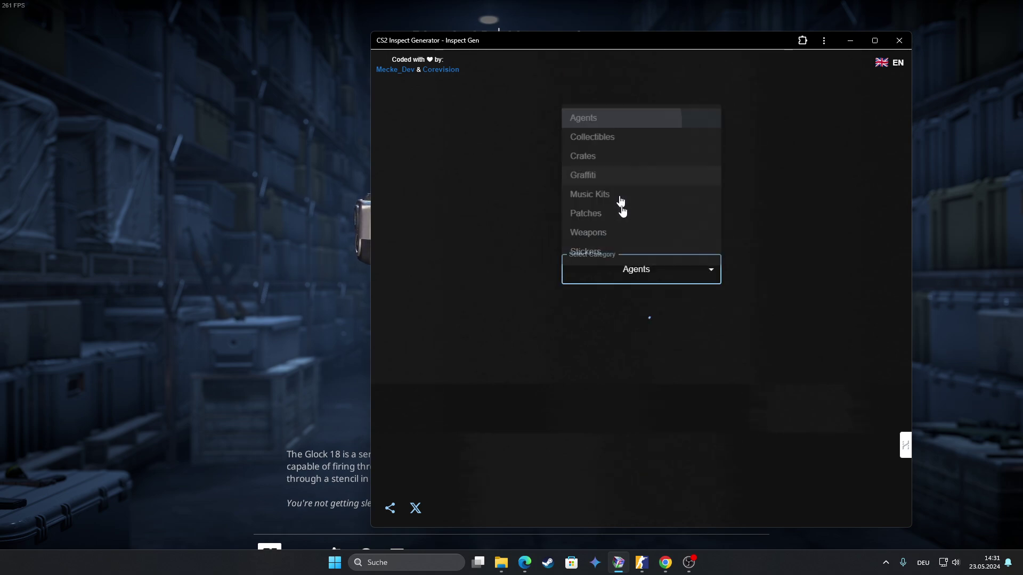
click(632, 320)
click(632, 389)
Step: Bring up the Stickers category and return the generator to the Weapons category
click(608, 154)
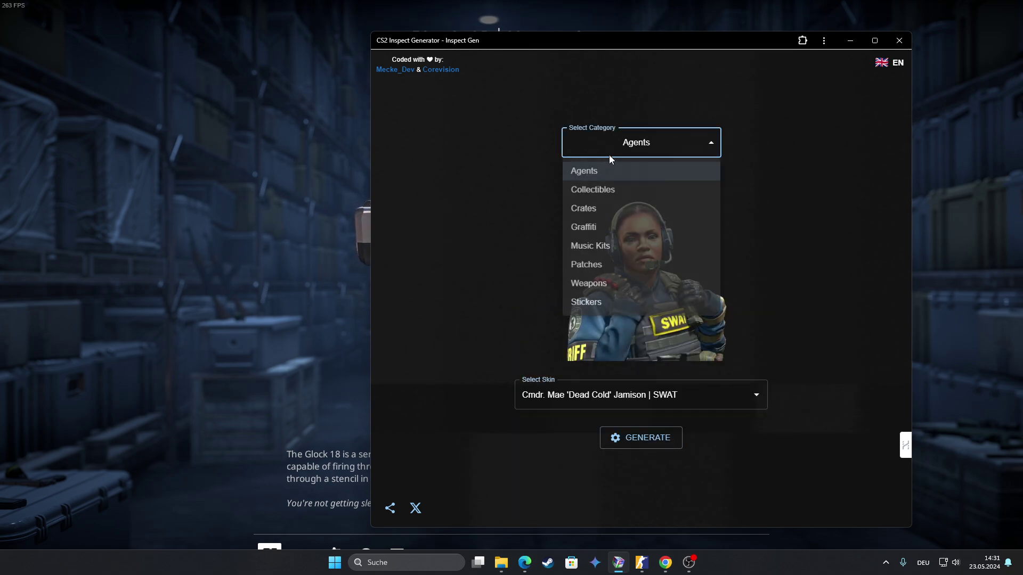
click(614, 302)
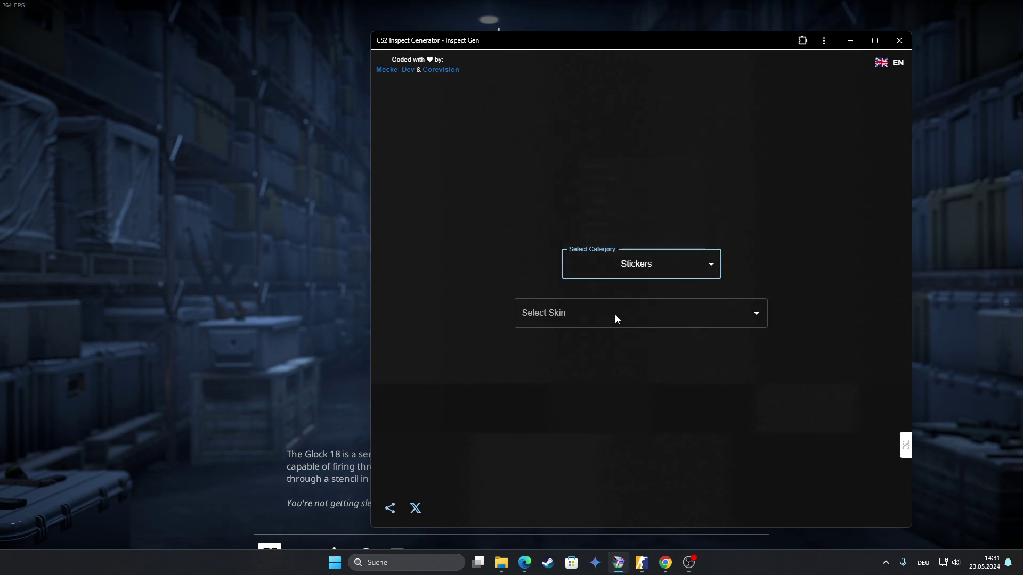
click(614, 269)
click(611, 409)
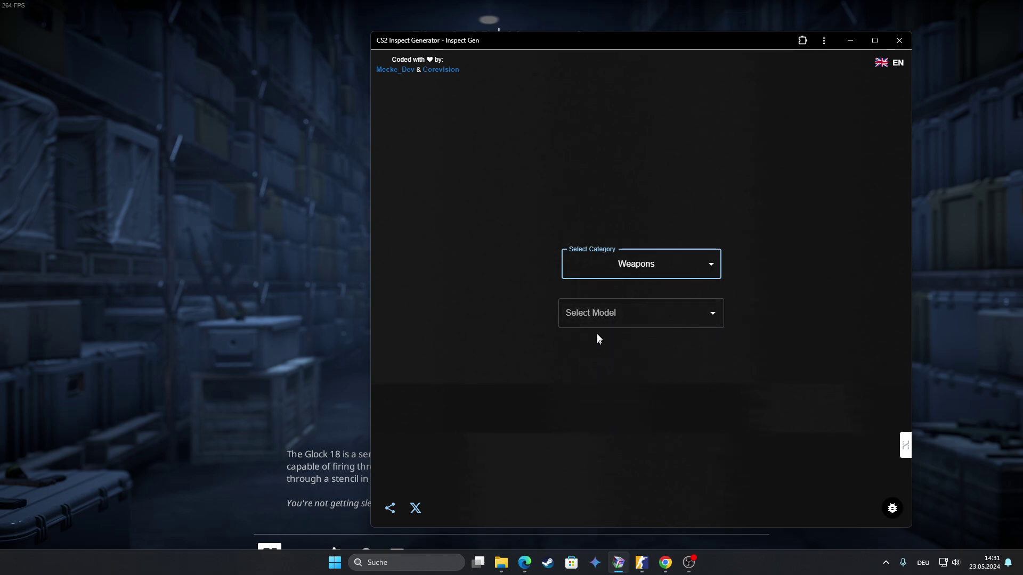
Step: Choose the Bump Mine as the weapon model, generate its inspect code and open it in game
click(594, 319)
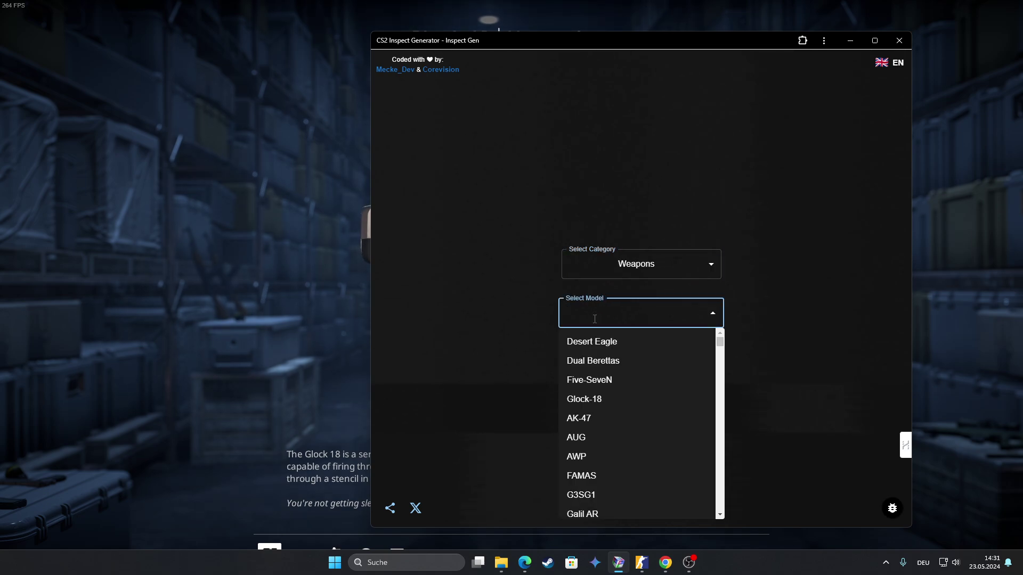
text(bum)
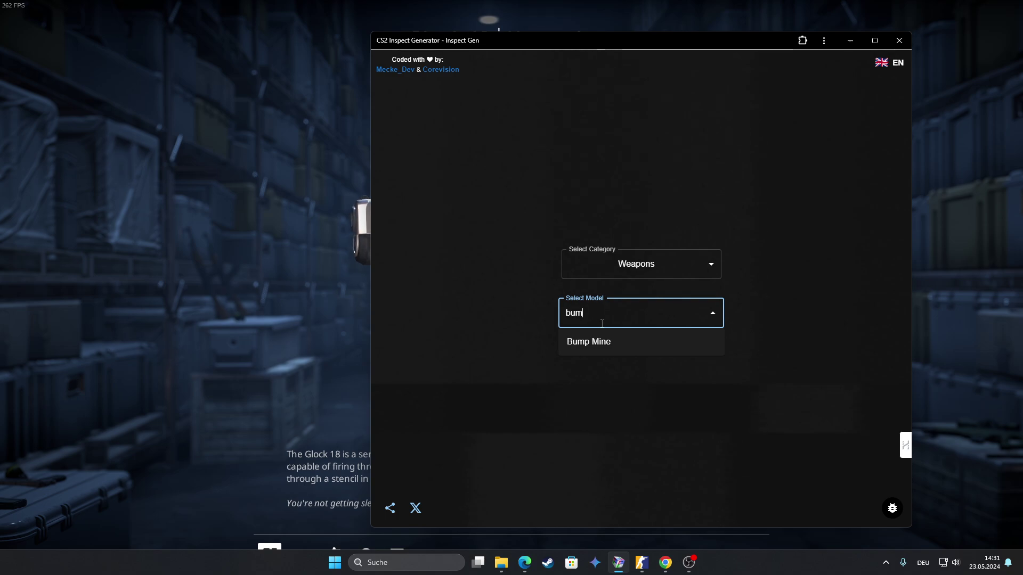
click(605, 341)
click(654, 420)
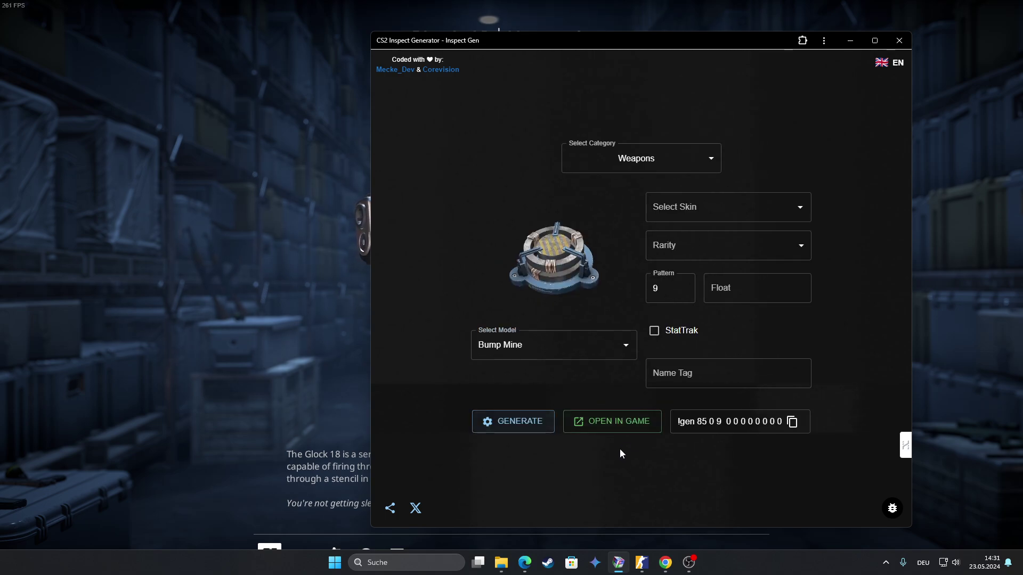
click(581, 434)
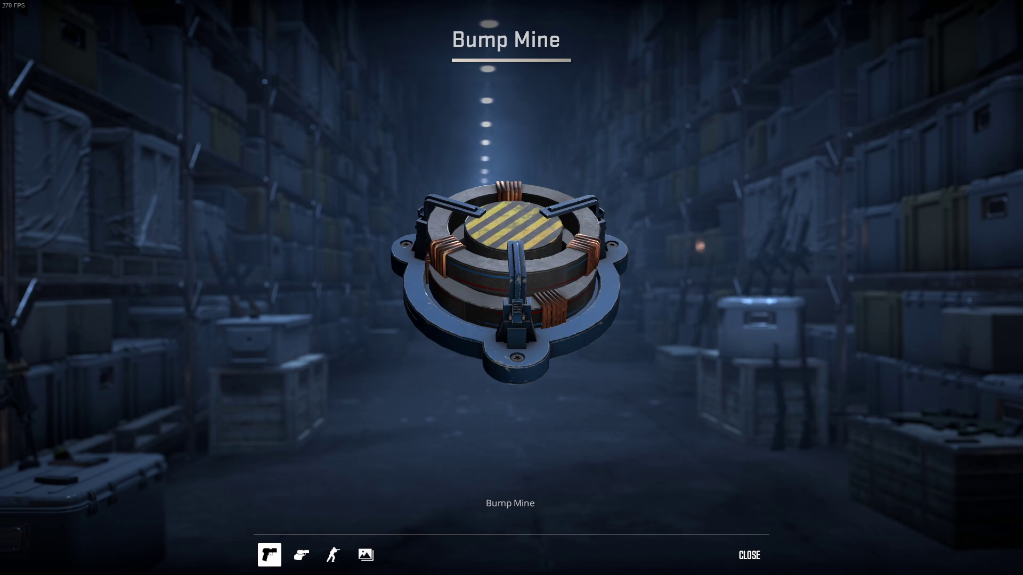
Step: Return to the generator and change the weapon model to MP9
key(alt+Tab)
click(563, 347)
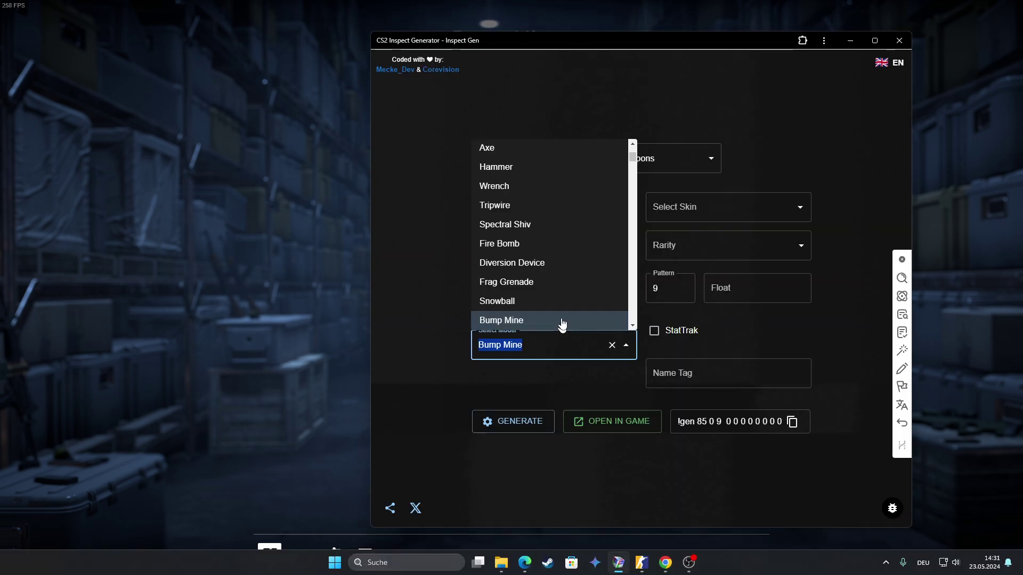
scroll(554, 266, up, 10)
scroll(549, 226, up, 5)
click(530, 225)
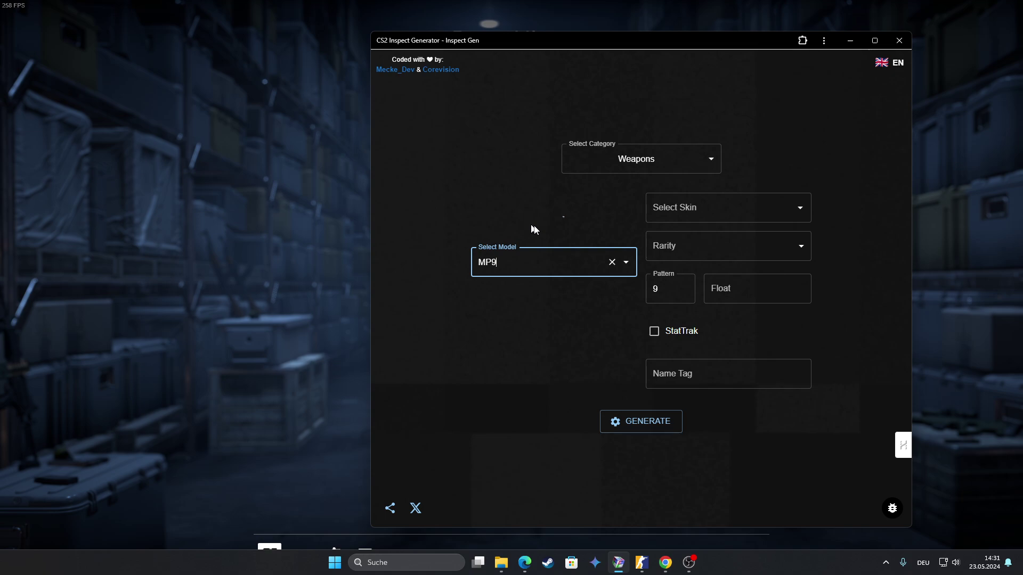
Step: Apply the AK-47 | Case Hardened skin to the MP9, generate it, open it in game and return to the generator
click(713, 212)
text(case)
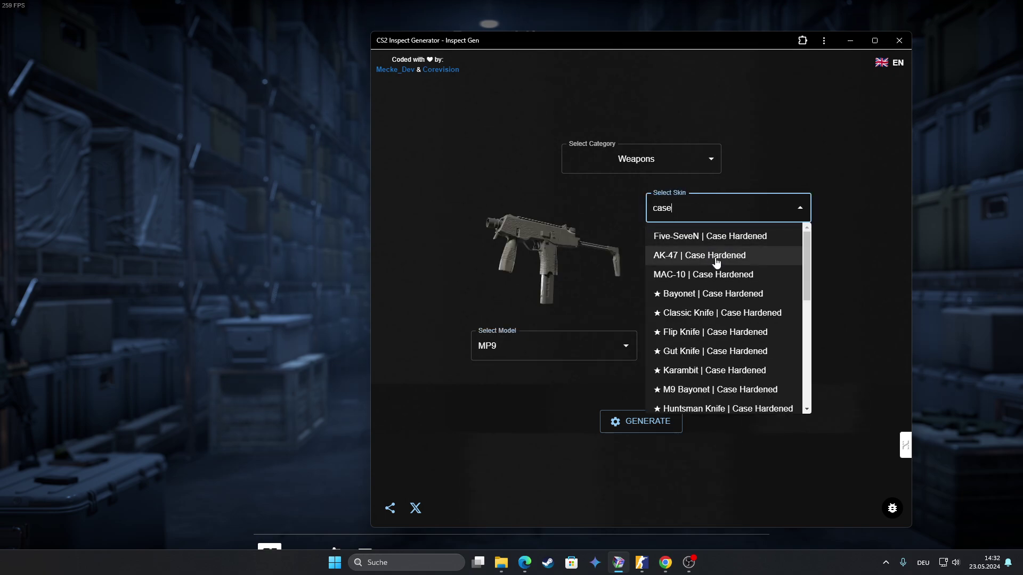
click(719, 256)
click(632, 504)
click(618, 497)
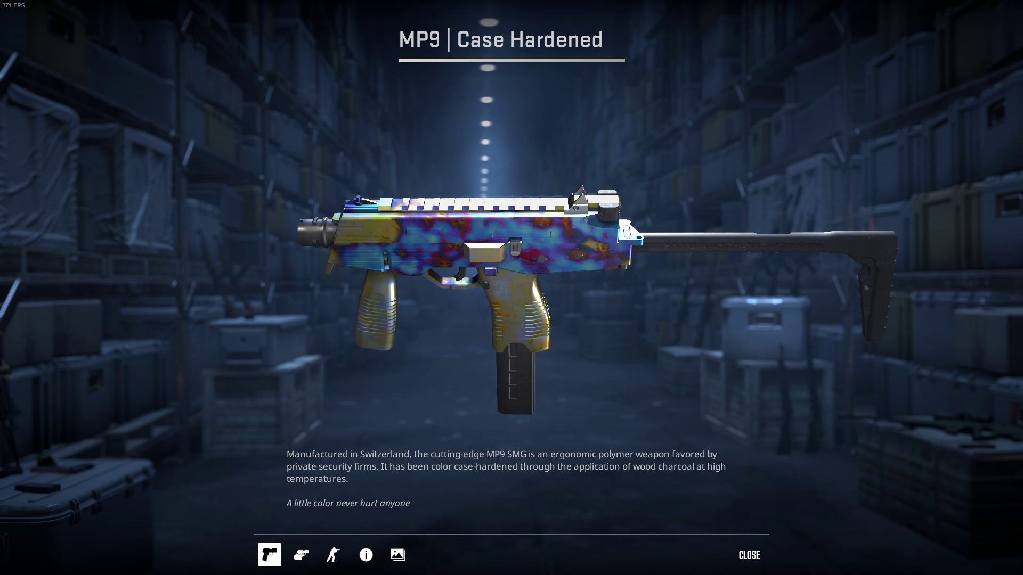
key(alt+Tab)
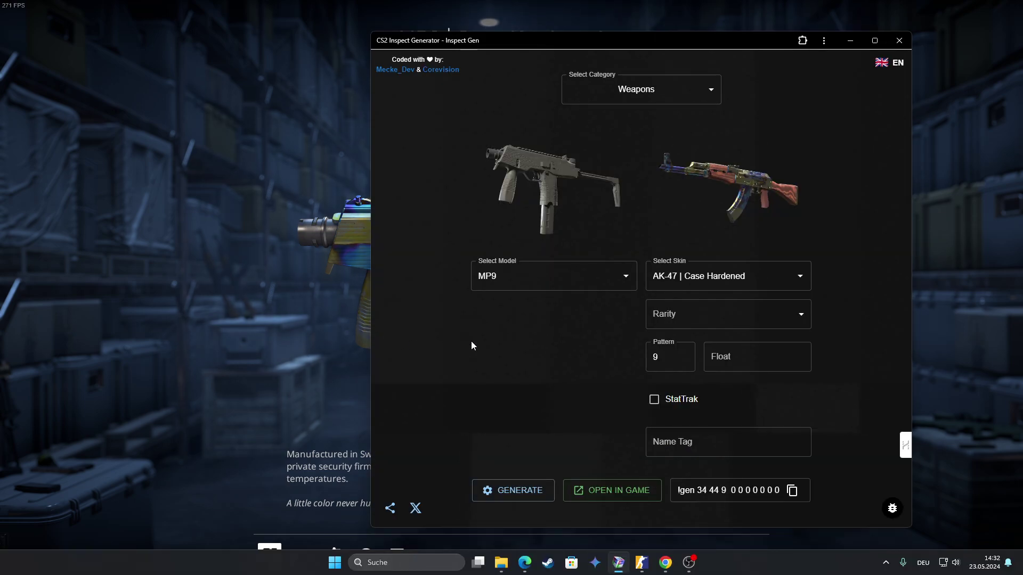